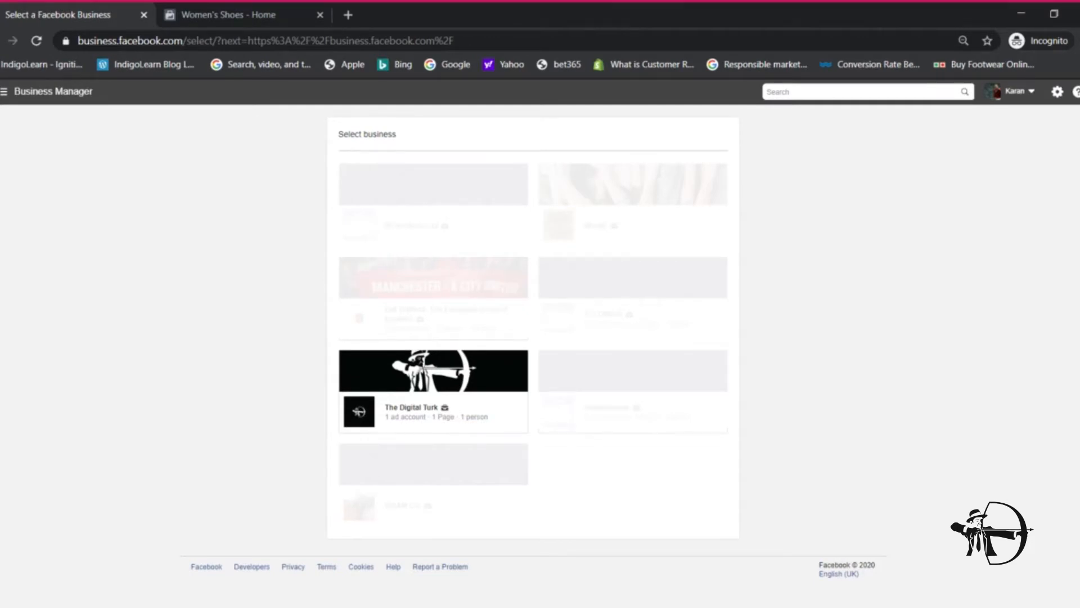
# Step: Open Audience Insights for The Digital Turk business and choose Everyone on Facebook as the starting audience
pyautogui.click(459, 421)
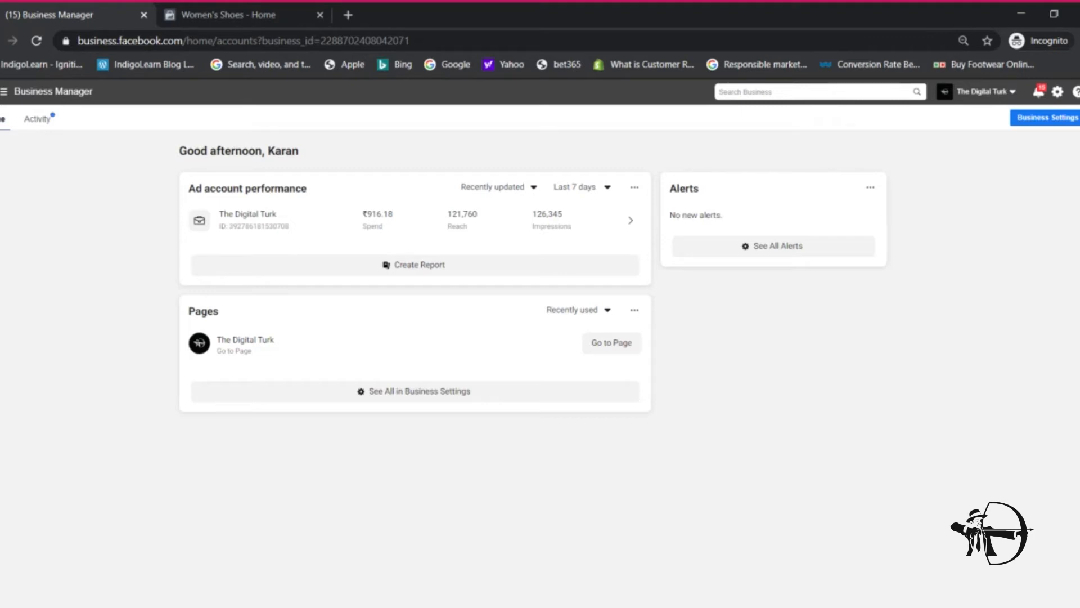
pyautogui.click(59, 104)
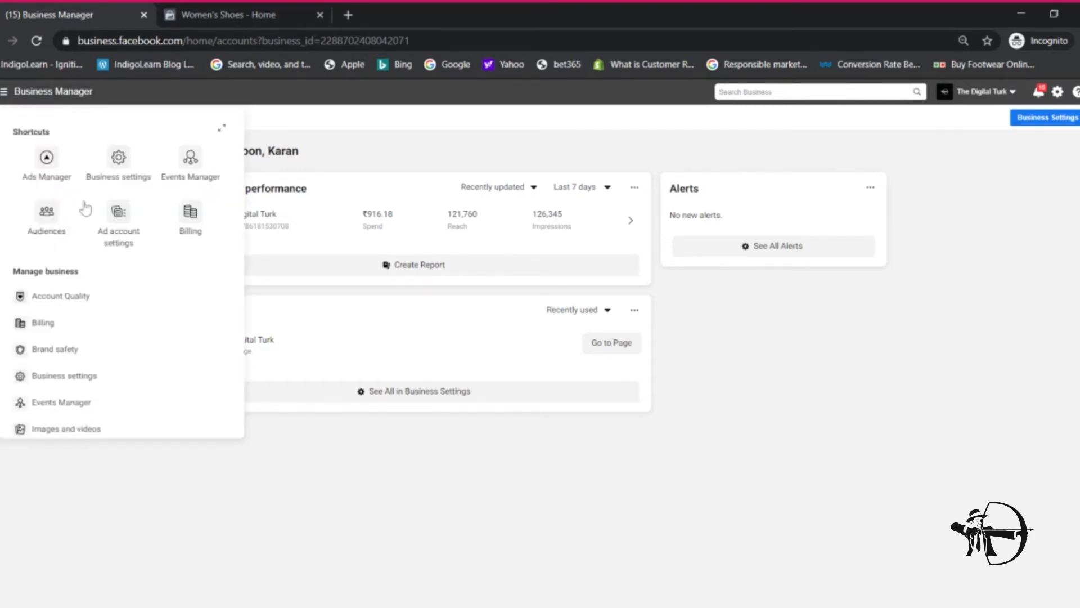
pyautogui.scroll(-4, 113, 307)
pyautogui.scroll(-3, 113, 307)
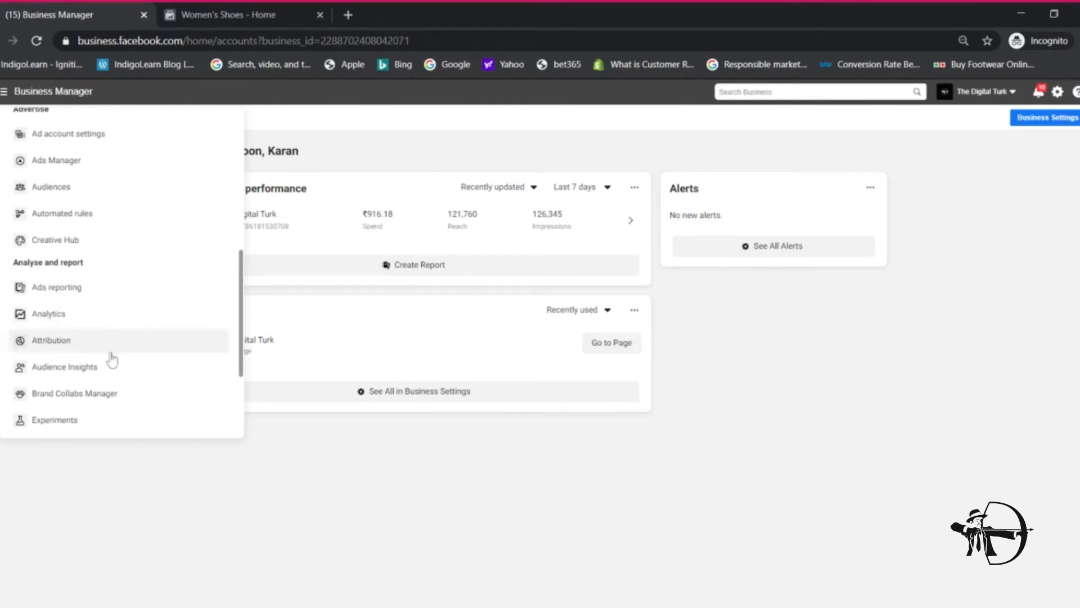
pyautogui.click(114, 374)
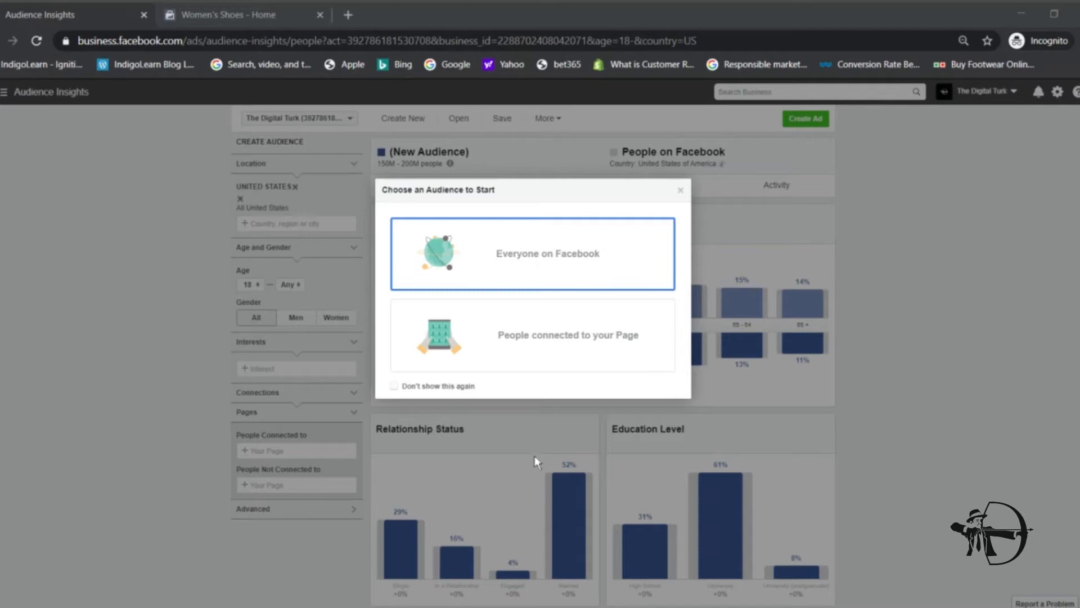
pyautogui.click(569, 275)
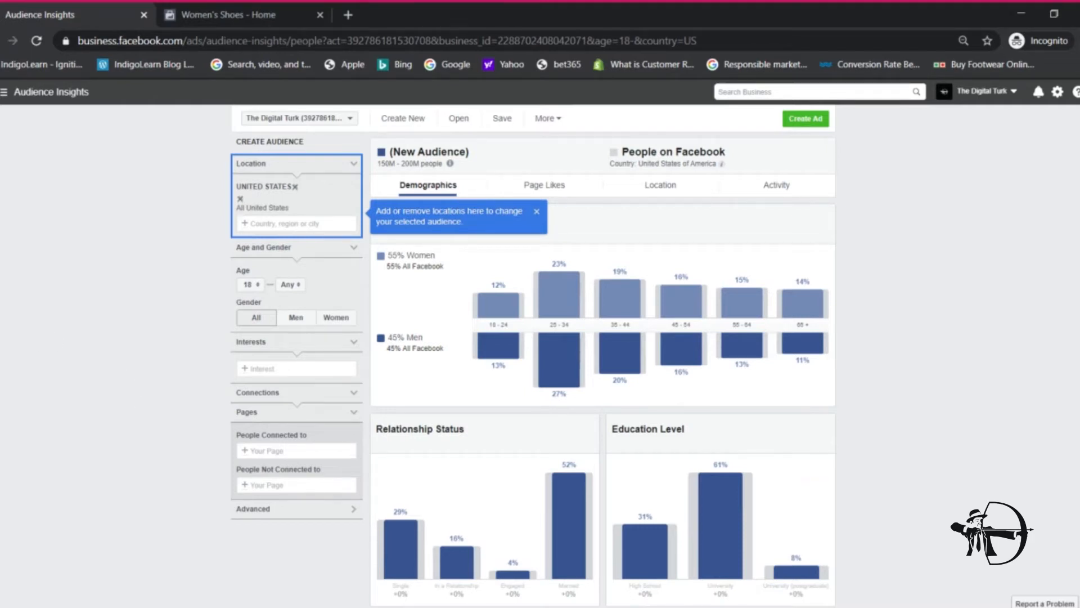
# Step: Add Under Armour as an interest for the new audience and dismiss the location tip
pyautogui.click(281, 369)
pyautogui.write('u')
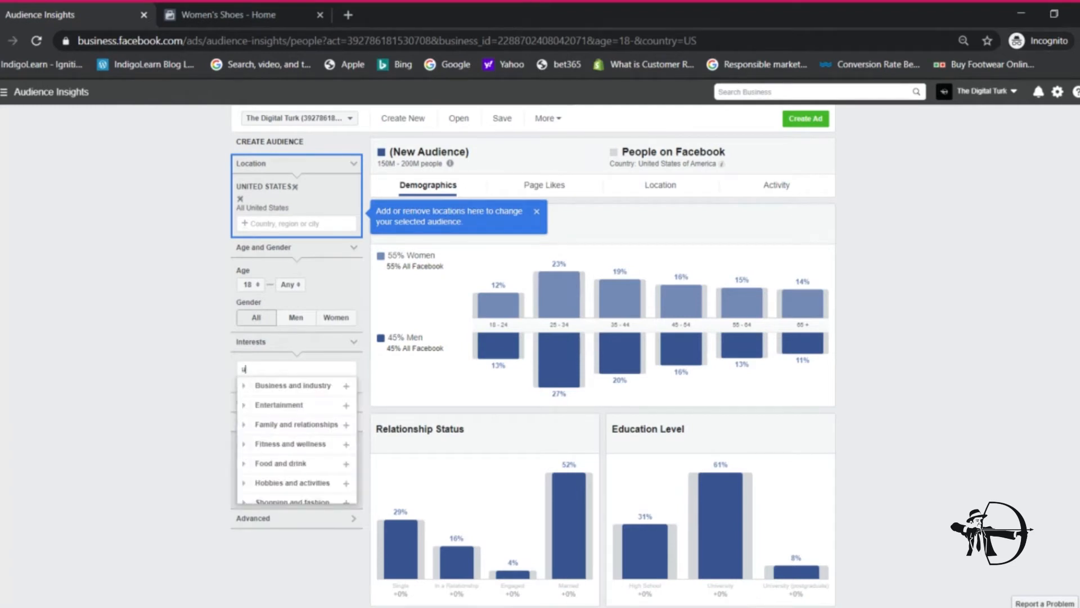
pyautogui.write('nder armdur')
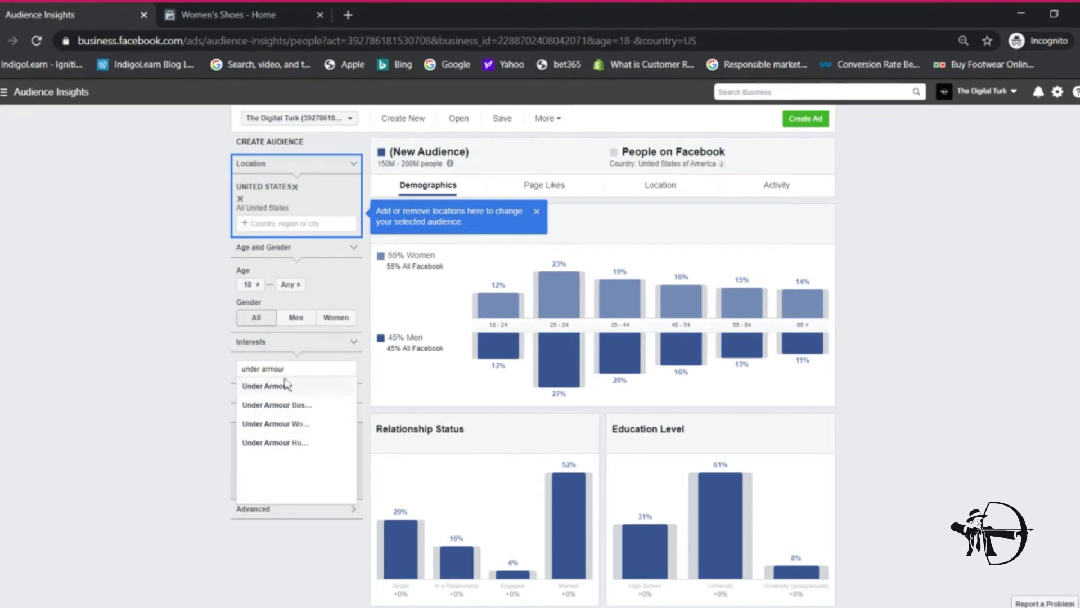
pyautogui.click(288, 389)
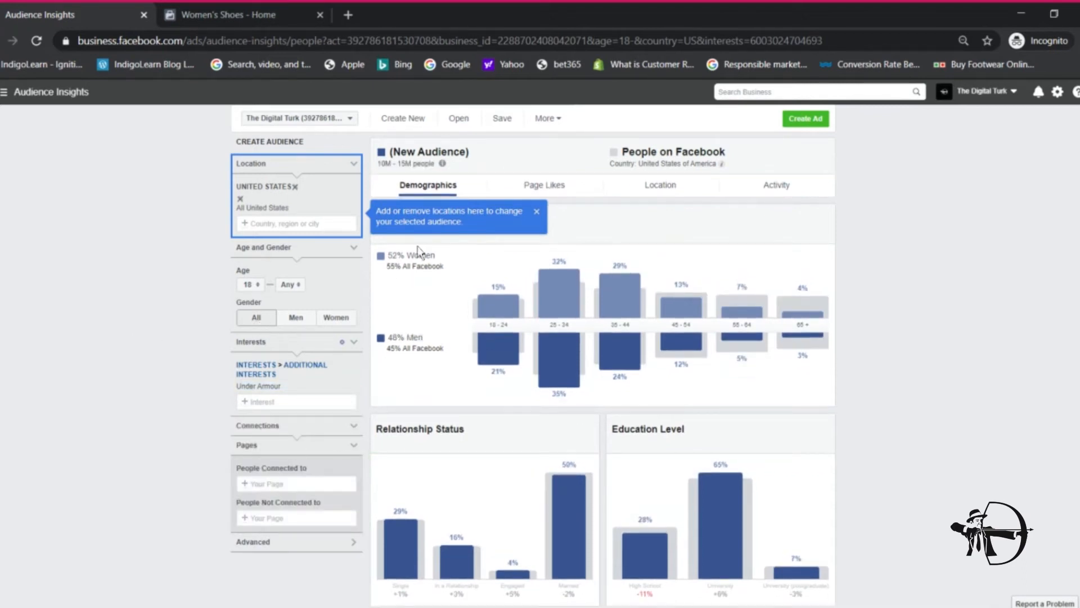
pyautogui.click(536, 213)
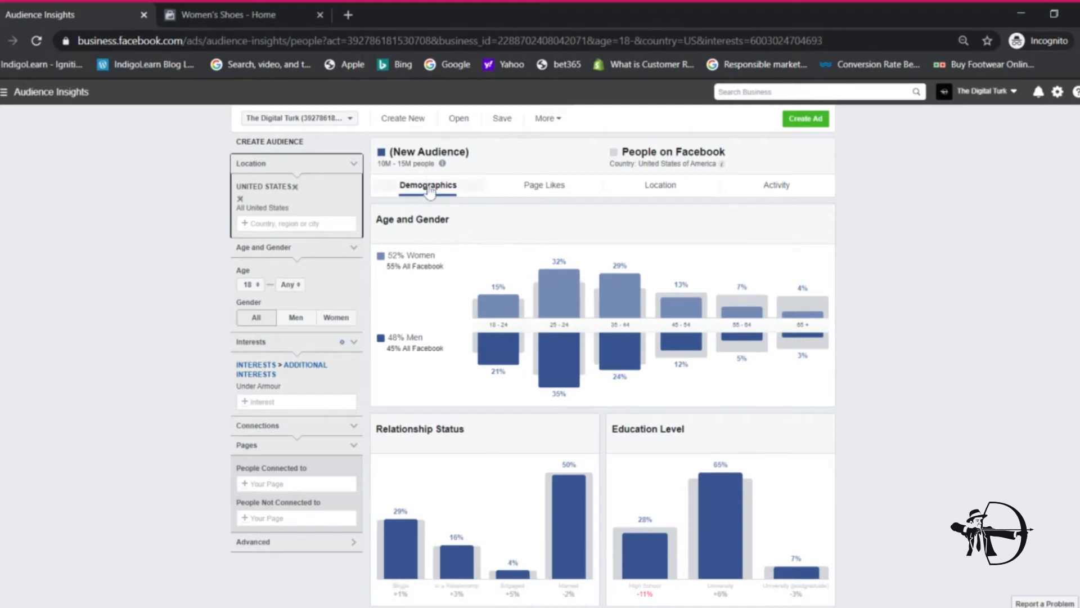
# Step: Examine the audience's demographics: age and gender, relationship status, education level and job titles
pyautogui.scroll(-1, 565, 450)
pyautogui.scroll(-3, 565, 450)
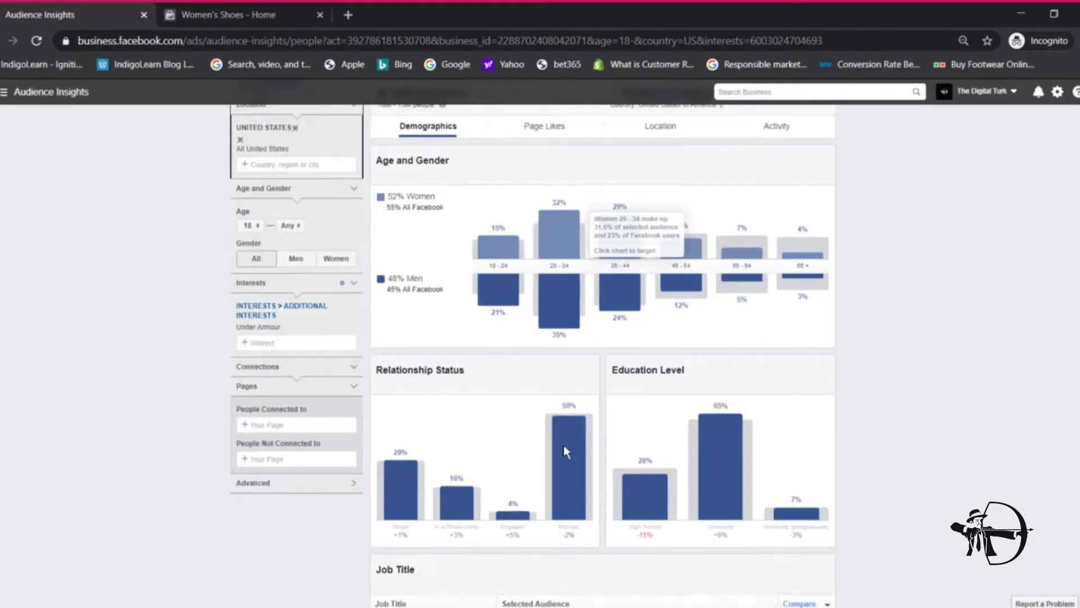
pyautogui.scroll(4, 567, 450)
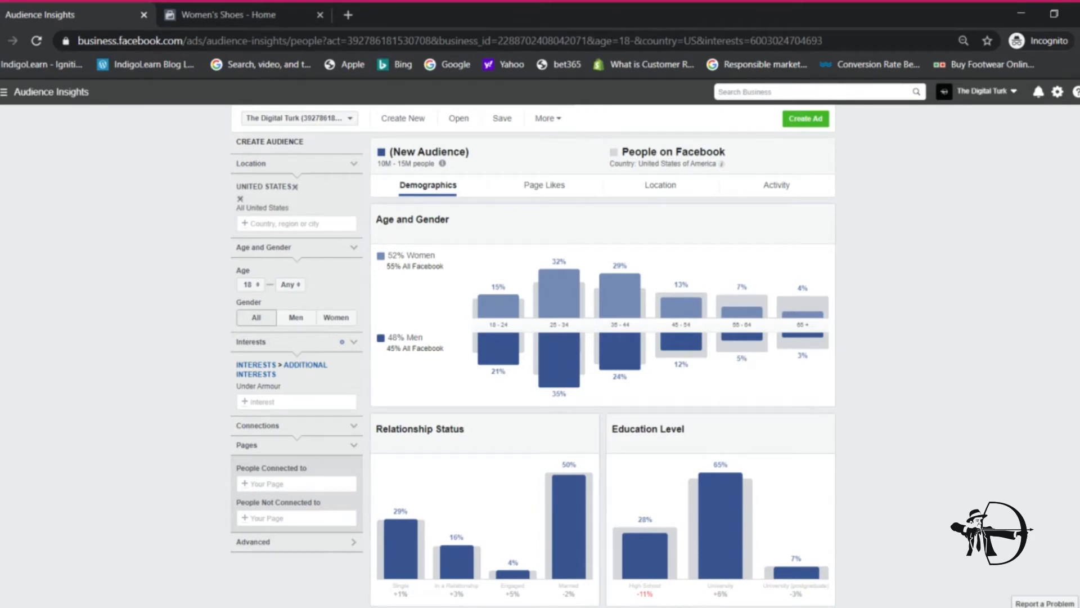
pyautogui.scroll(-3, 452, 372)
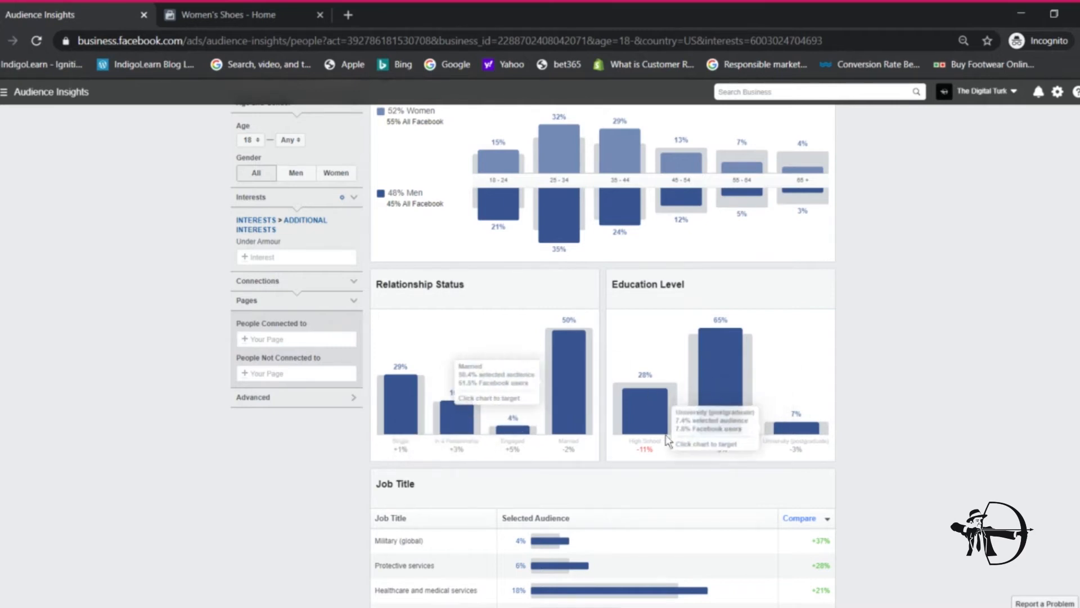
pyautogui.scroll(-3, 619, 427)
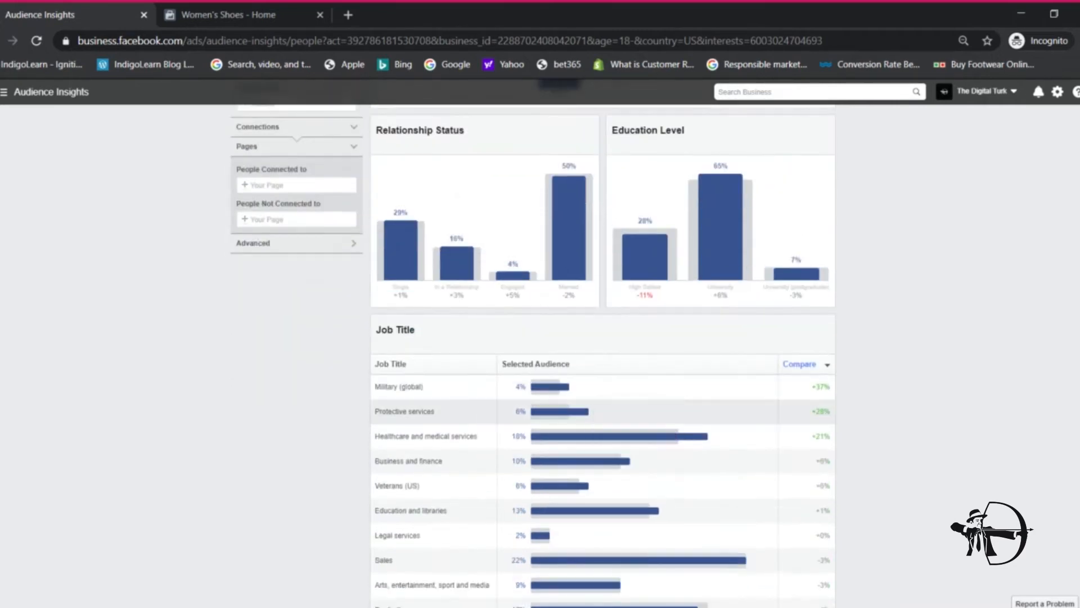
pyautogui.scroll(-1, 448, 413)
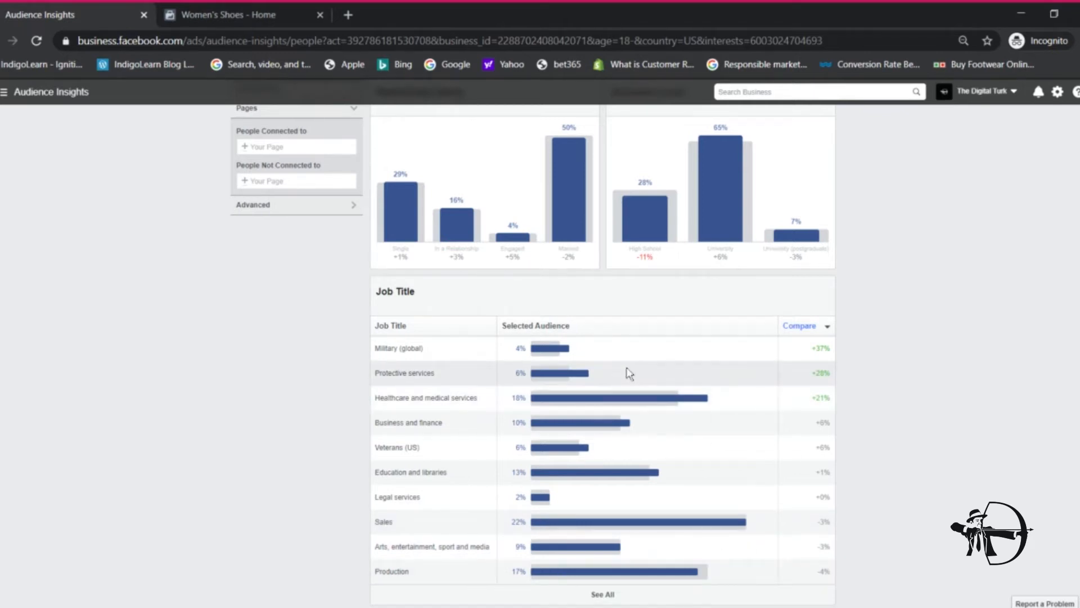
pyautogui.scroll(3, 627, 374)
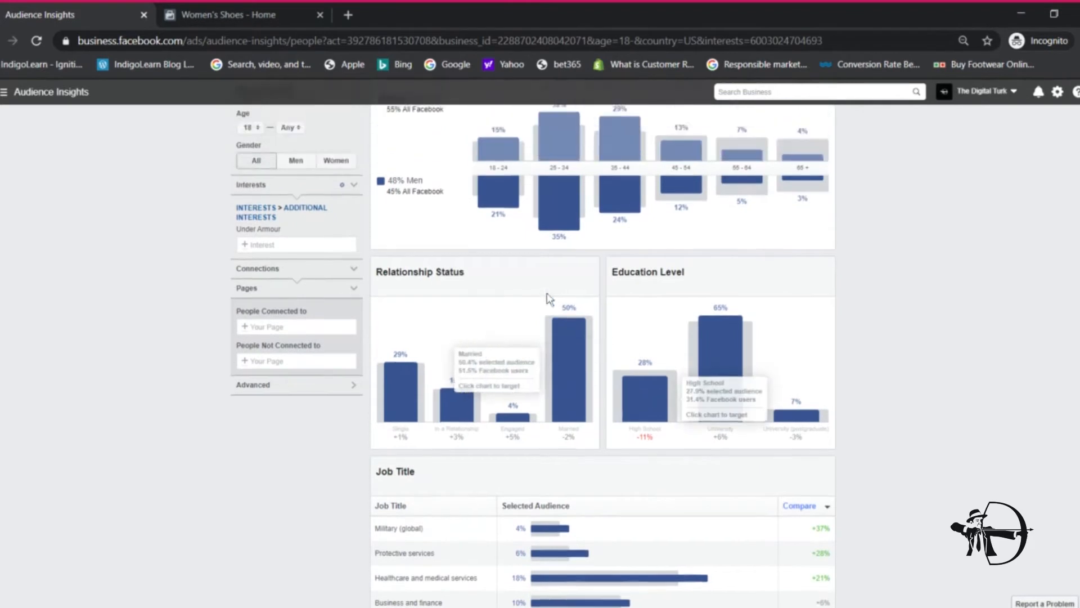
pyautogui.scroll(3, 548, 297)
pyautogui.scroll(-1, 495, 301)
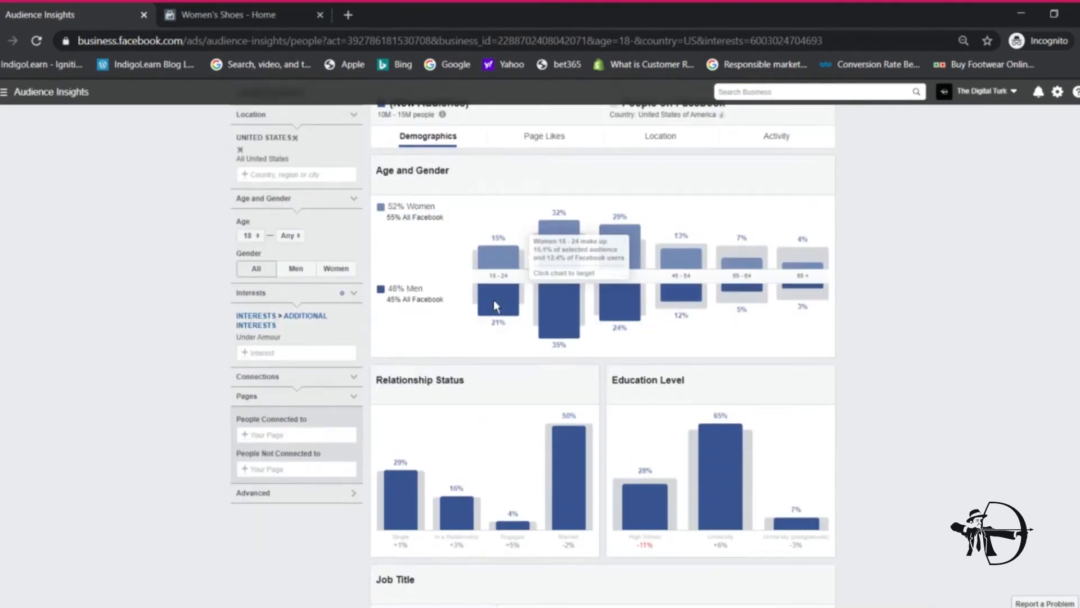
pyautogui.scroll(1, 494, 302)
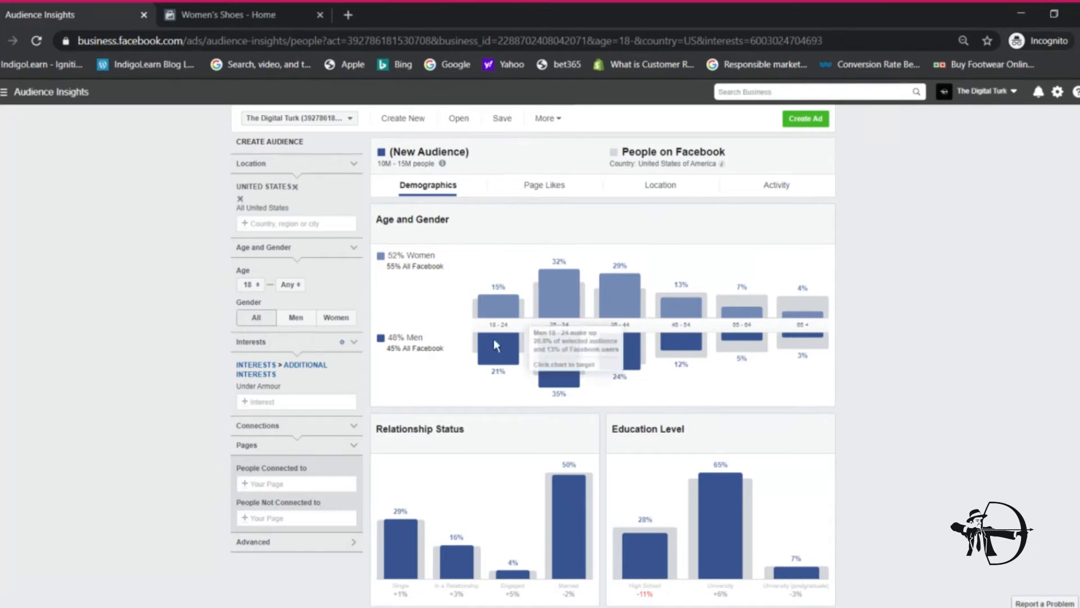
# Step: Show the audience's page likes and open the Fabletics page from the top categories in a separate tab
pyautogui.click(550, 186)
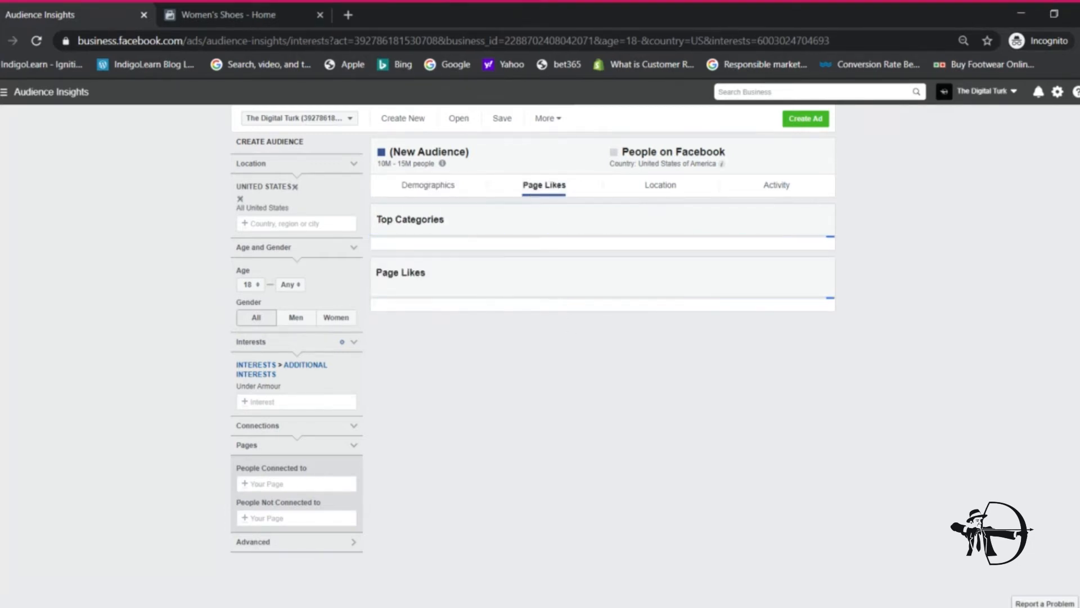
pyautogui.scroll(-1, 571, 511)
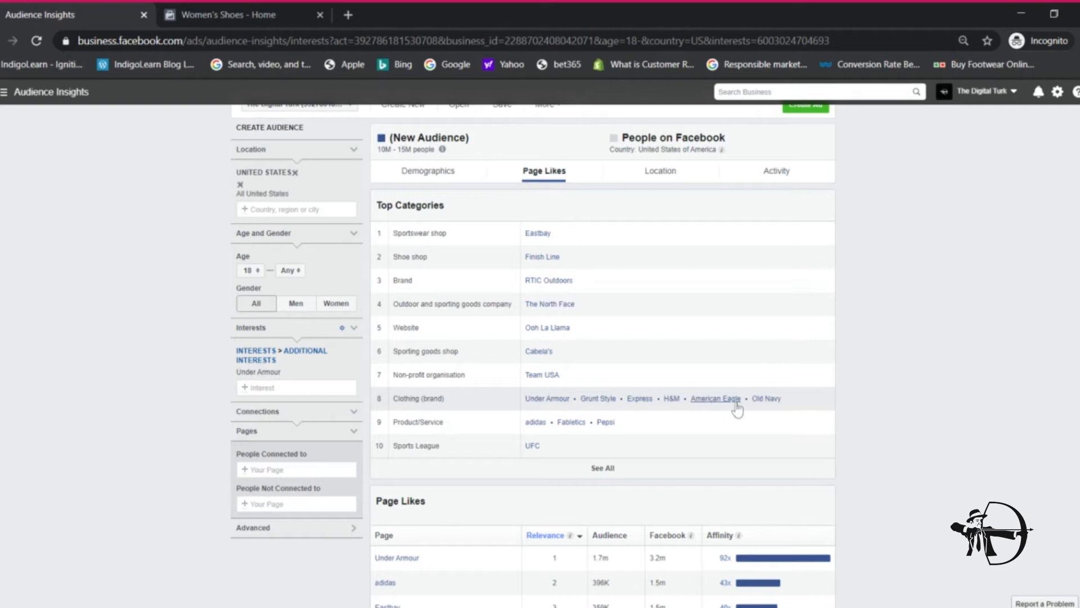
pyautogui.middleClick(572, 422)
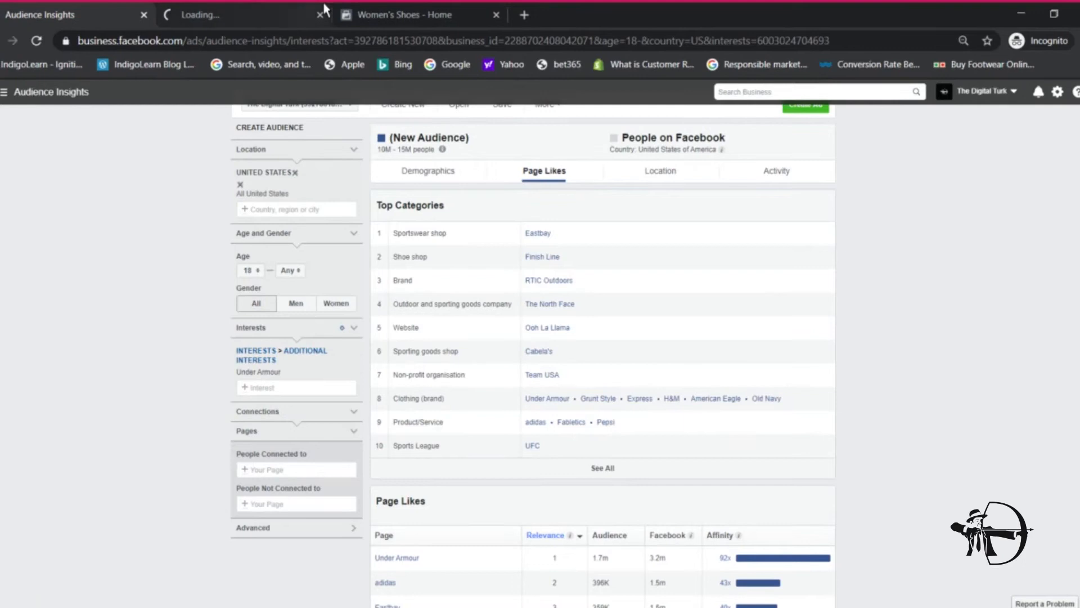
pyautogui.click(185, 10)
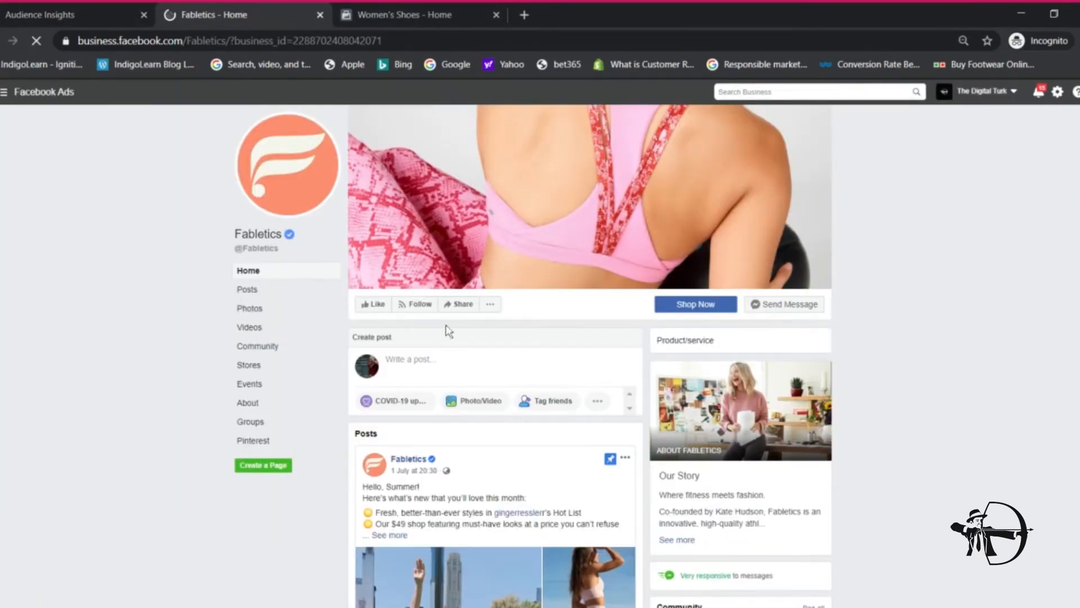
# Step: Look through the posts and page details on the Fabletics page
pyautogui.scroll(-2, 476, 360)
pyautogui.scroll(-5, 482, 372)
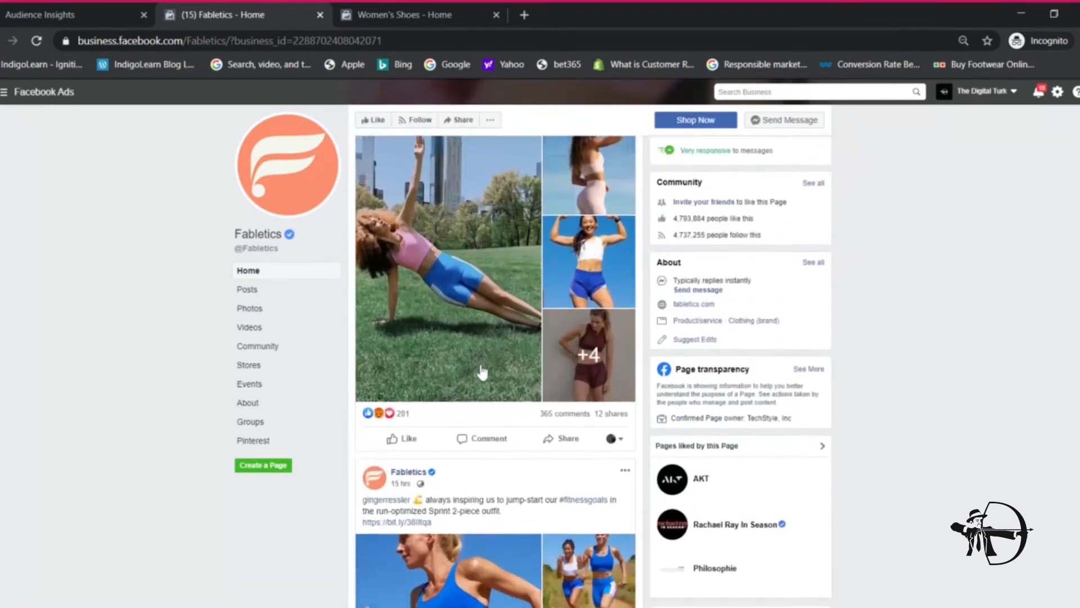
pyautogui.scroll(5, 482, 372)
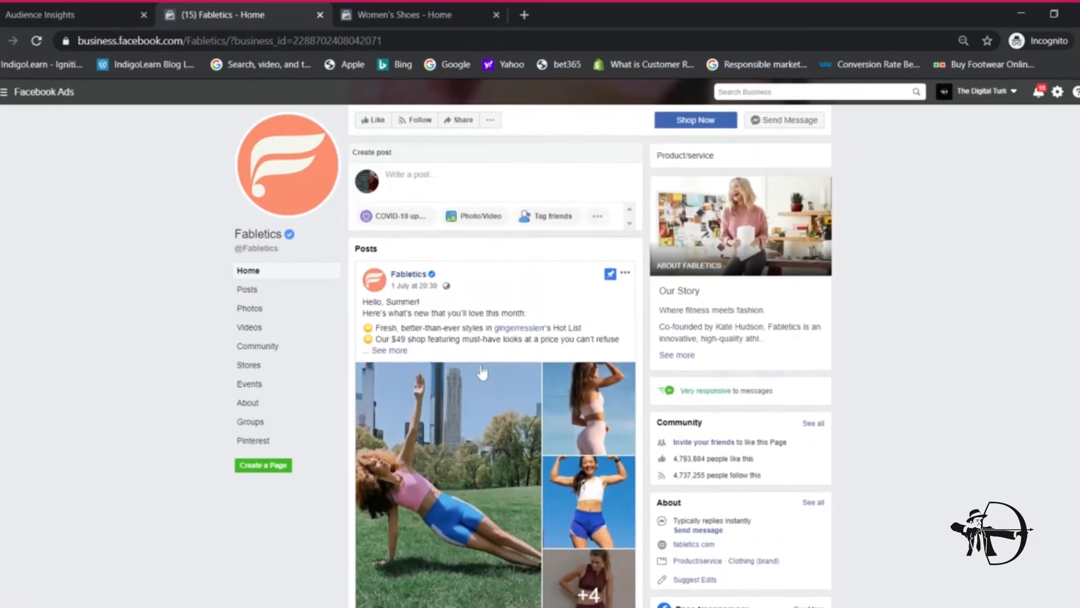
pyautogui.scroll(2, 488, 429)
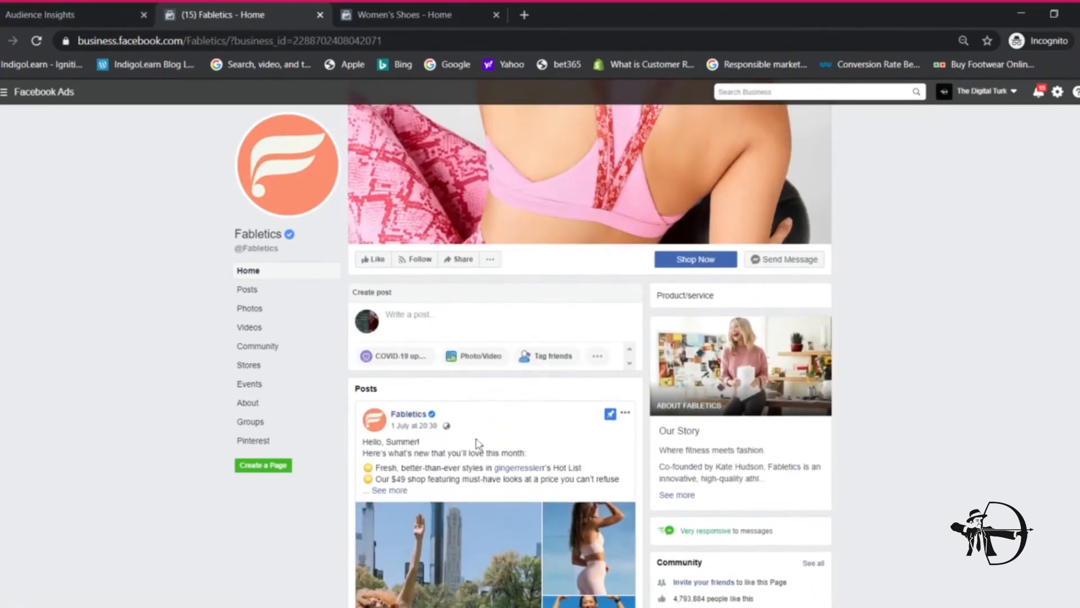
pyautogui.scroll(-6, 479, 444)
pyautogui.scroll(-6, 482, 338)
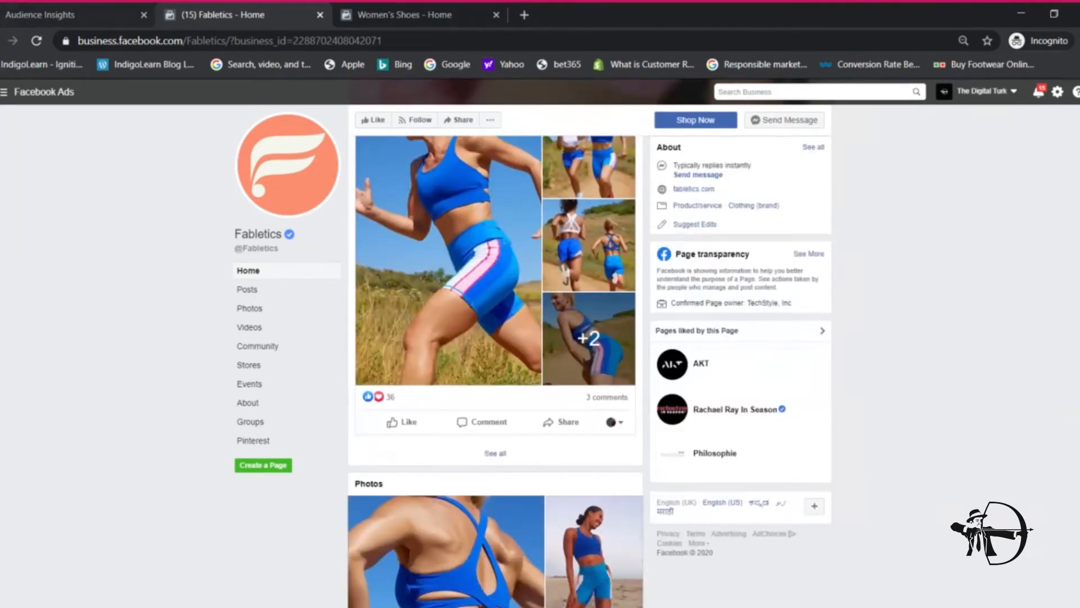
# Step: Return to Audience Insights and examine the top categories and the relevance and affinity of the liked pages
pyautogui.hotkey('ctrl', 'shift', 'Tab')
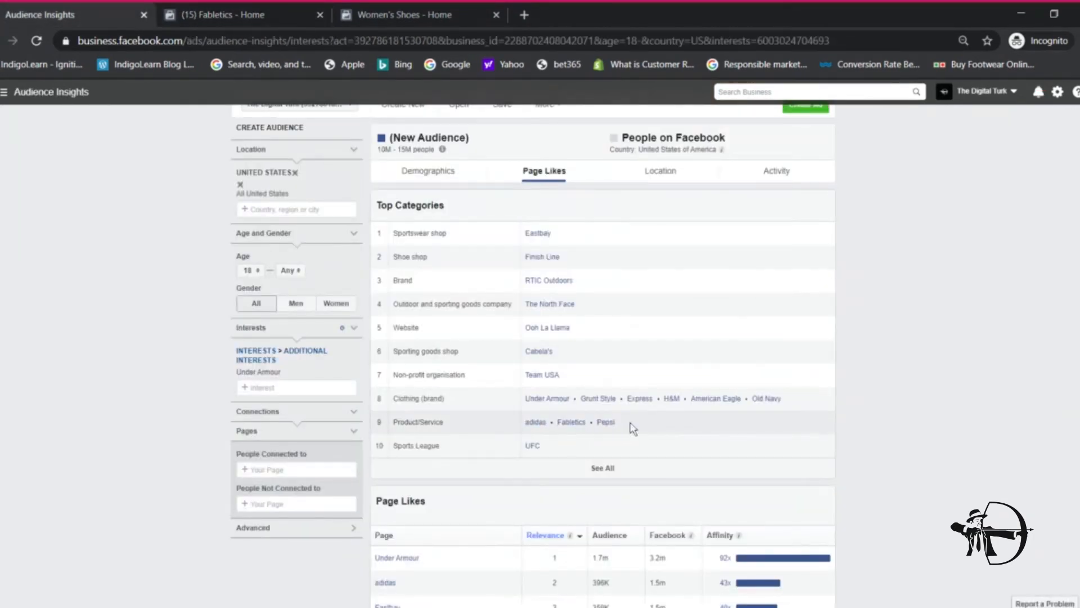
pyautogui.scroll(-3, 690, 378)
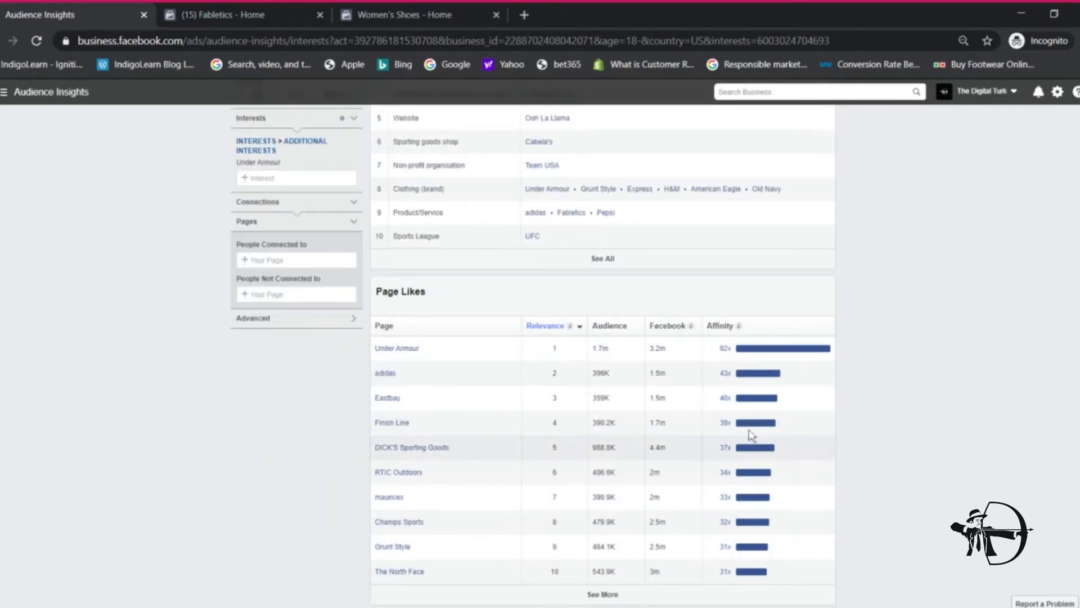
pyautogui.moveTo(740, 332)
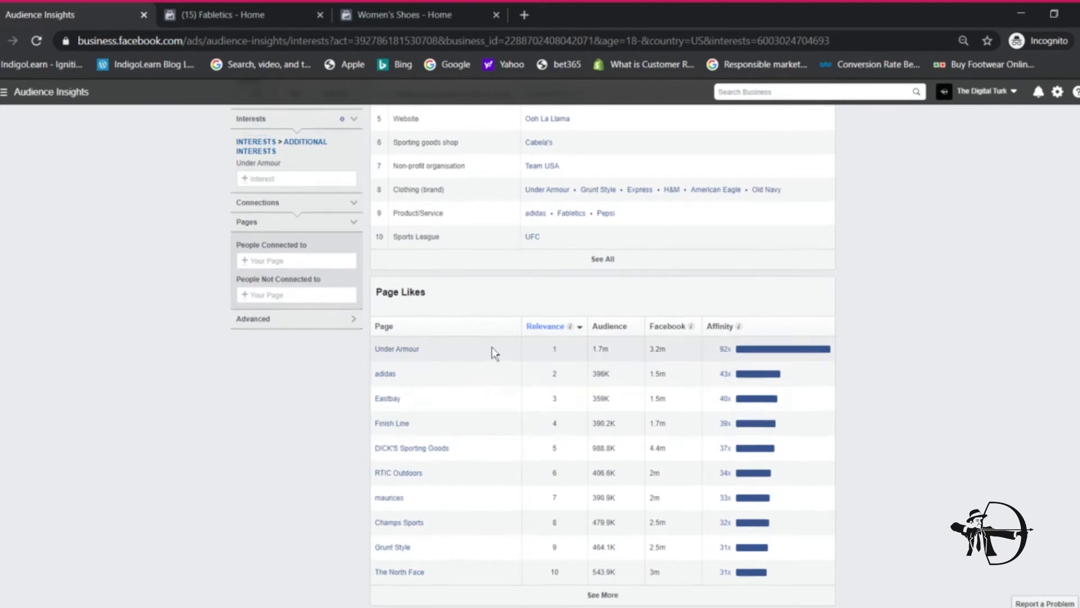
pyautogui.scroll(4, 493, 351)
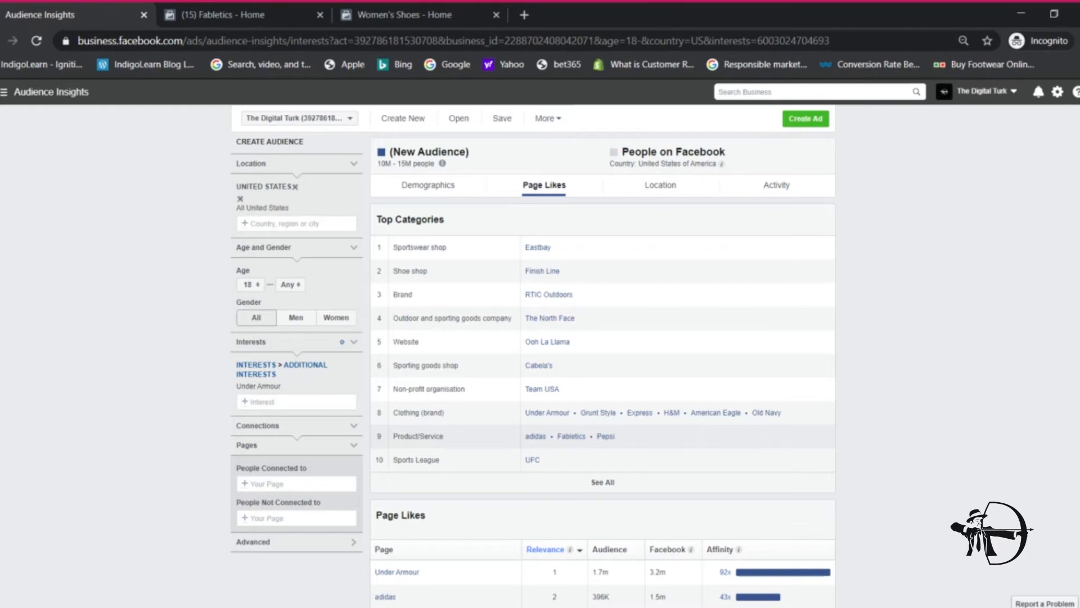
pyautogui.scroll(-3, 516, 453)
pyautogui.scroll(1, 439, 406)
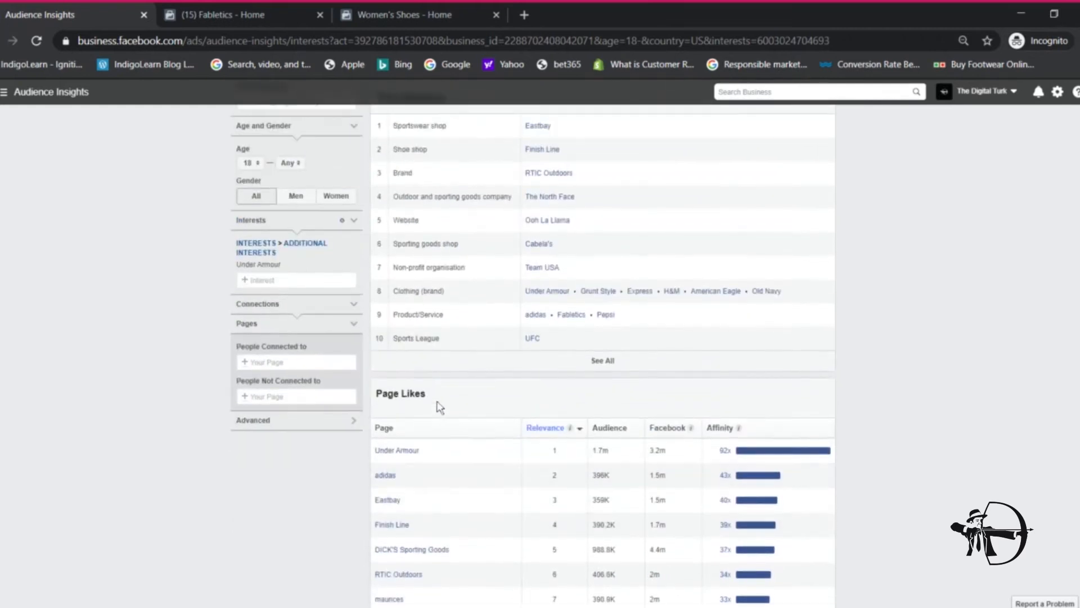
# Step: Open the adidas page from the liked pages list and view it in its own tab
pyautogui.click(394, 479)
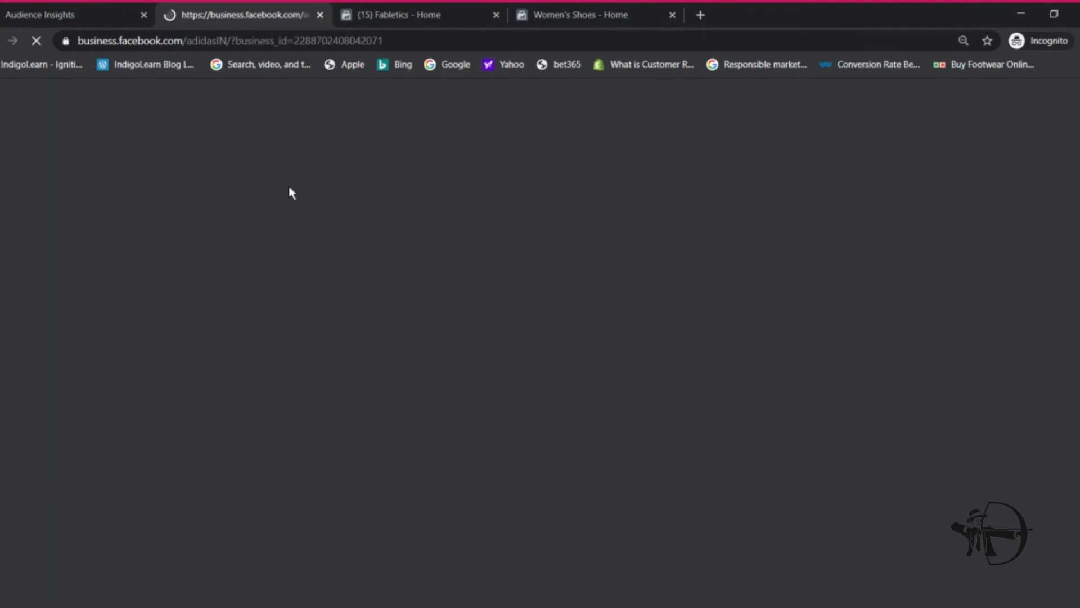
pyautogui.click(96, 1)
pyautogui.click(278, 2)
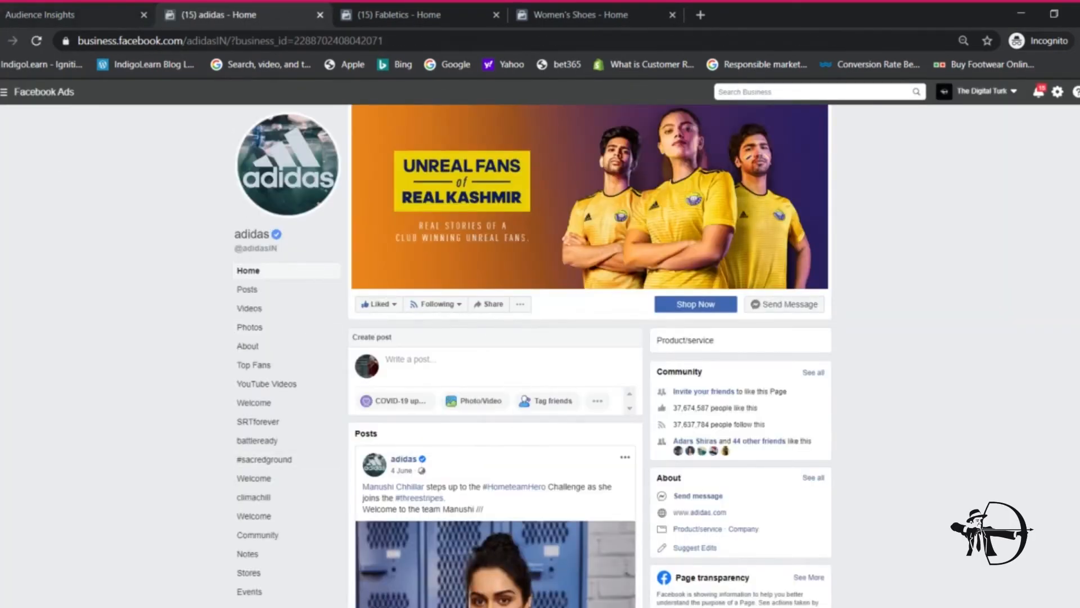
# Step: Return to Audience Insights and replace the Under Armour interest with Adidas
pyautogui.click(10, 8)
pyautogui.scroll(1, 294, 289)
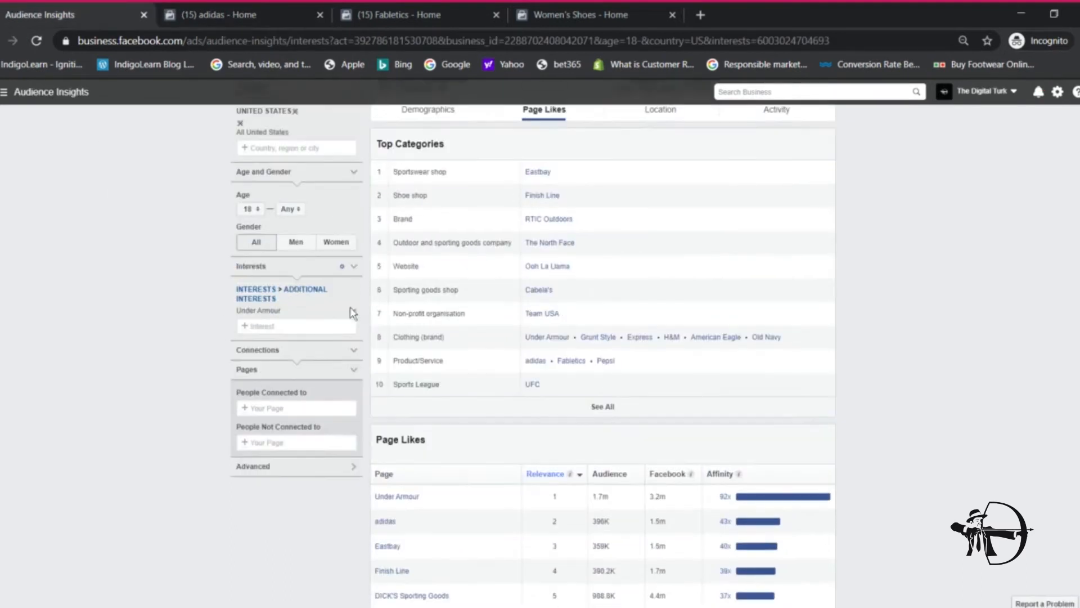
pyautogui.click(354, 313)
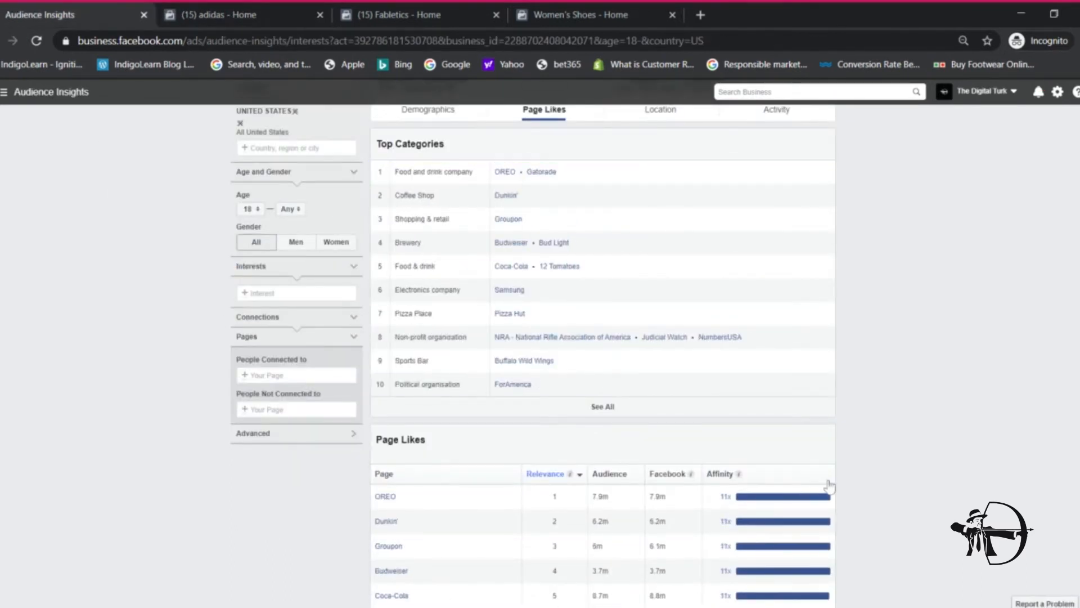
pyautogui.click(340, 291)
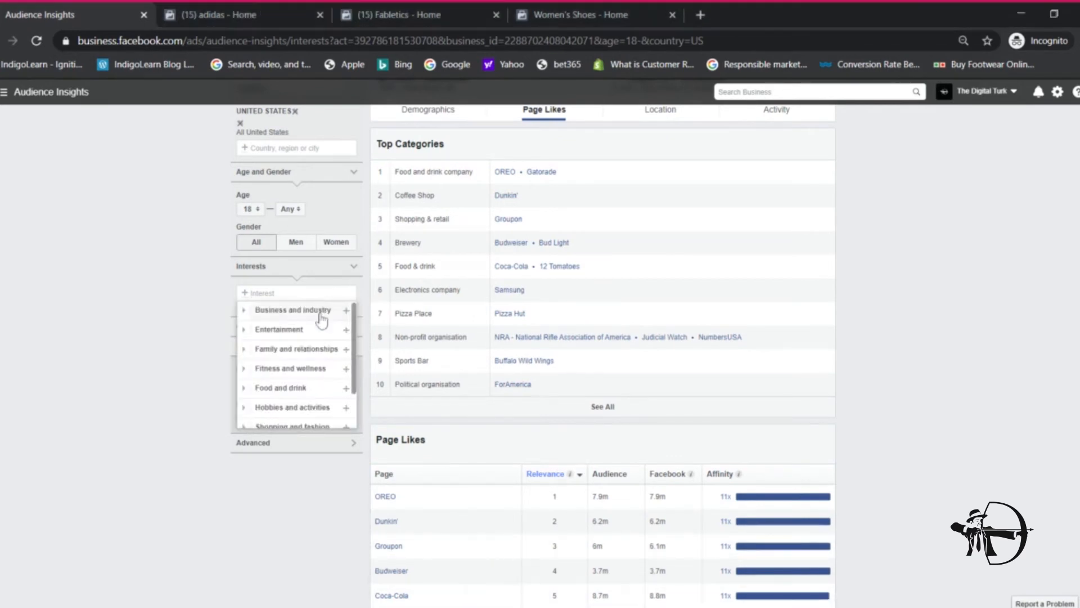
pyautogui.write('ad')
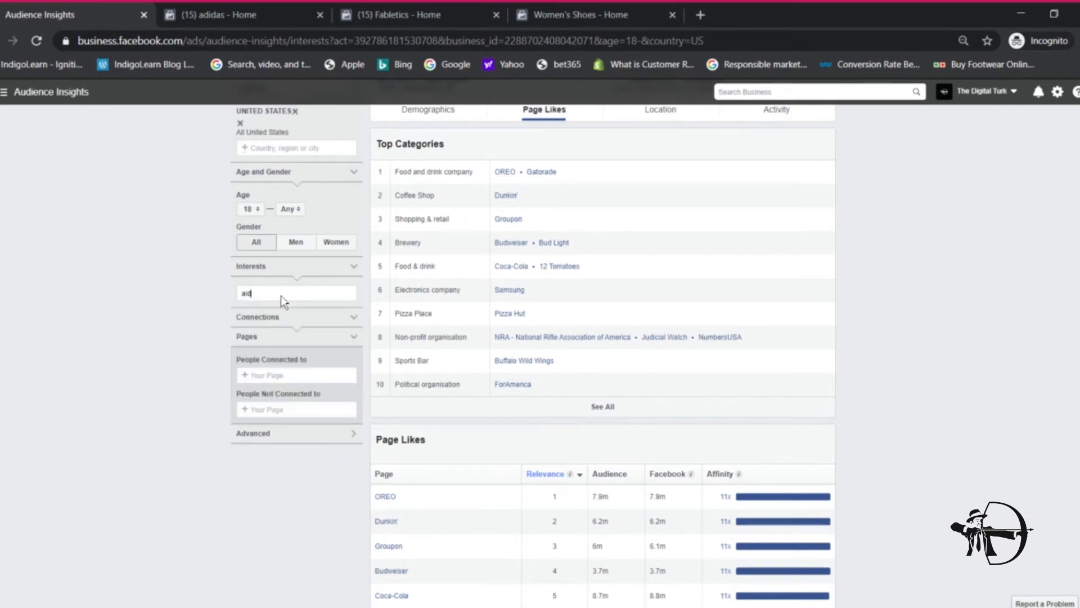
pyautogui.write('idas')
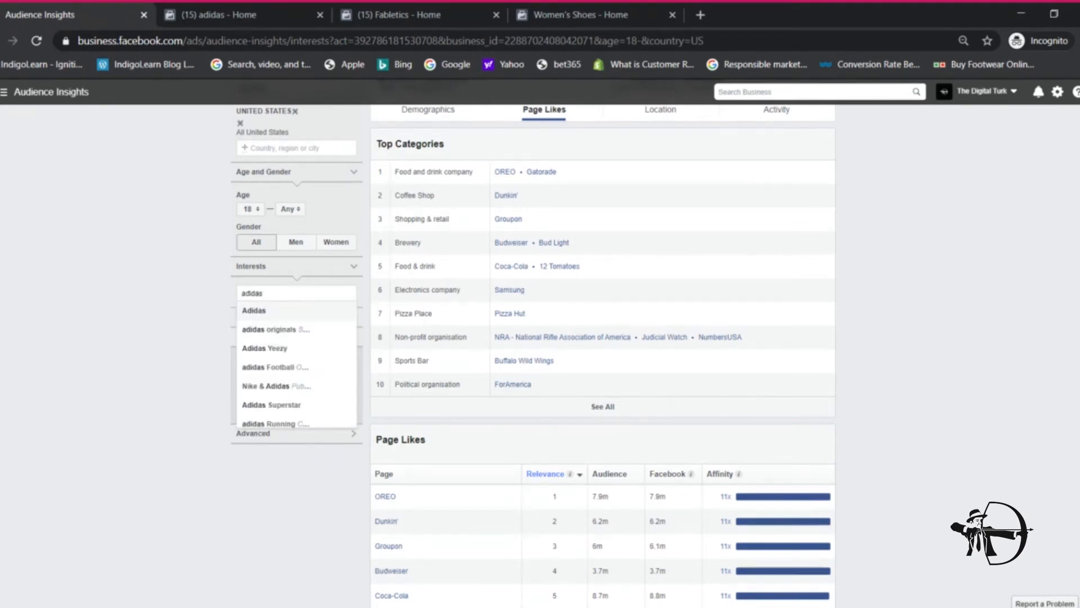
pyautogui.click(285, 311)
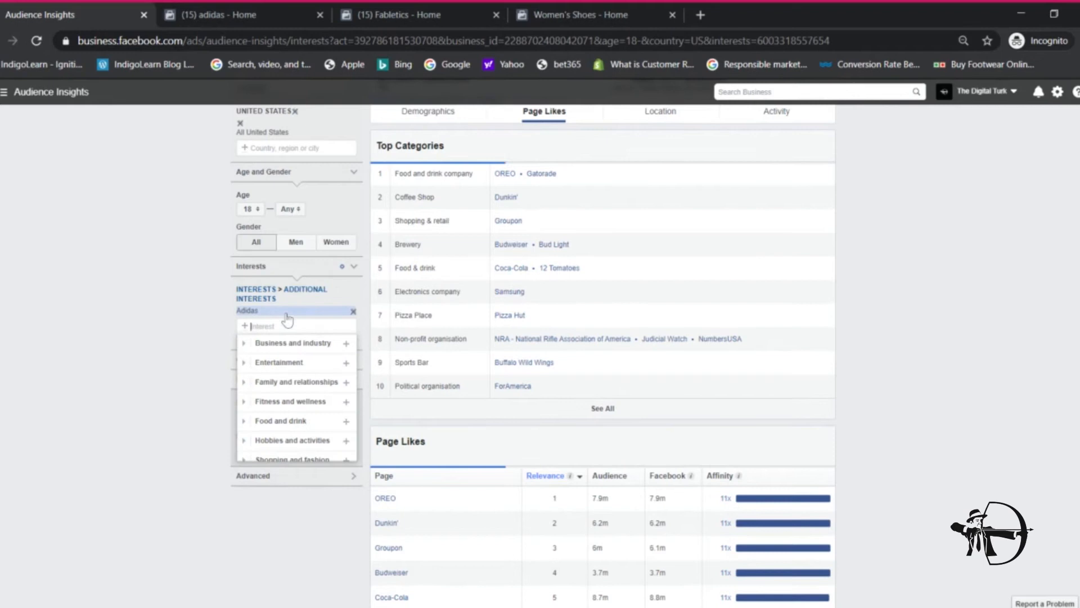
pyautogui.click(152, 304)
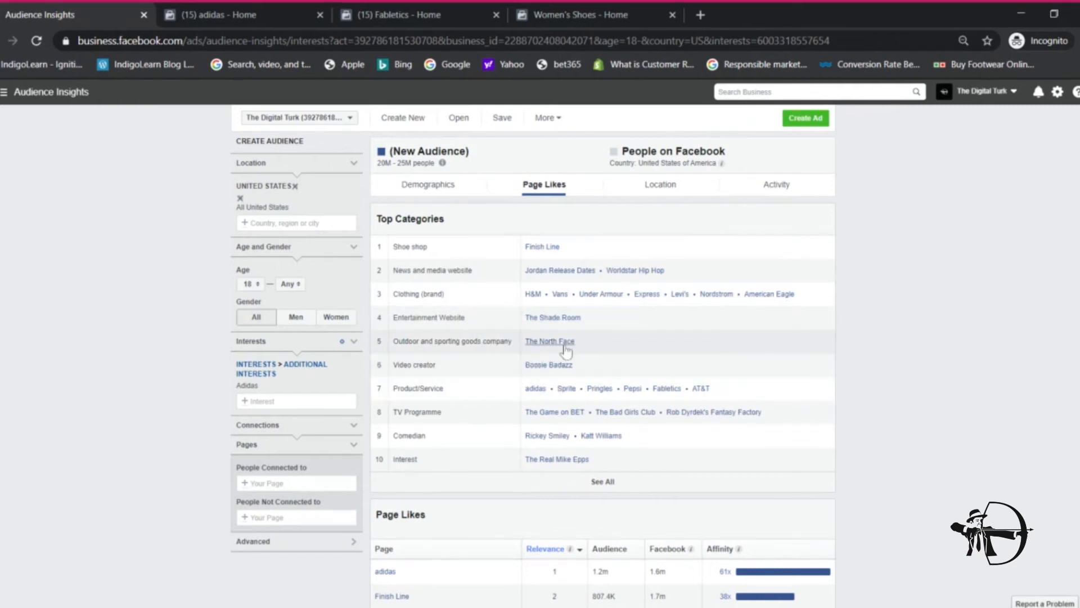
# Step: Examine the top categories and the expanded list of liked pages for the Adidas audience, comparing relevance and affinity
pyautogui.scroll(-1, 552, 373)
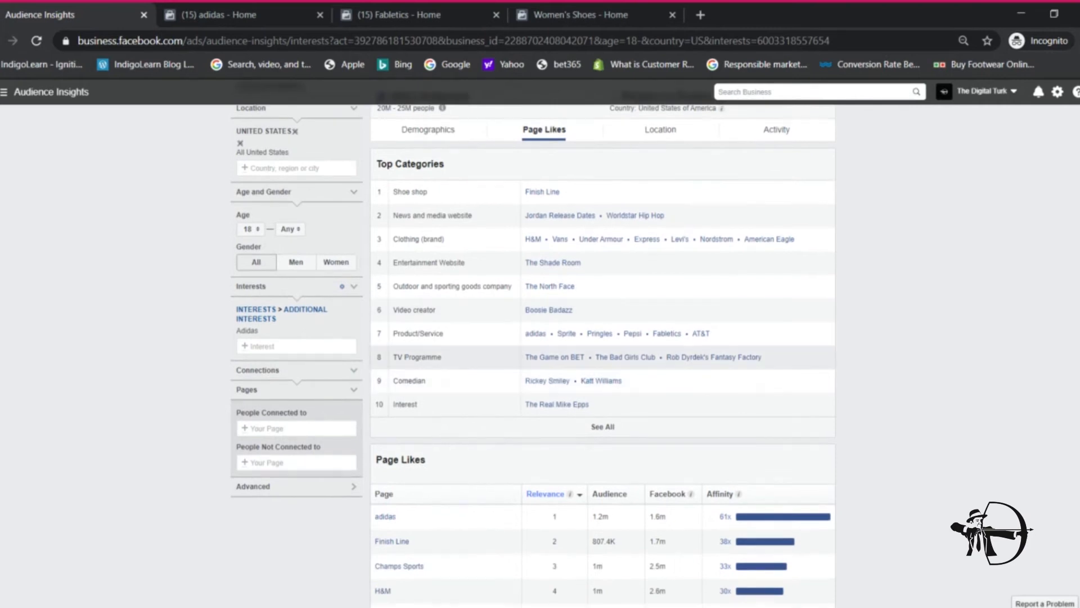
pyautogui.scroll(-2, 537, 373)
pyautogui.scroll(-2, 537, 373)
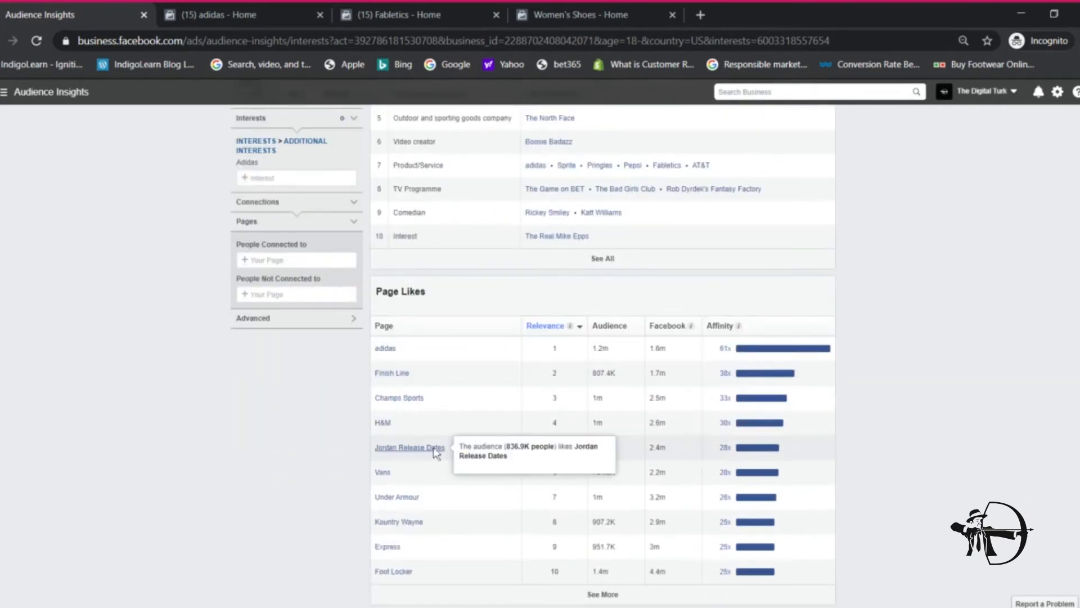
pyautogui.scroll(1, 427, 357)
pyautogui.scroll(-1, 426, 361)
pyautogui.click(599, 595)
pyautogui.scroll(-4, 433, 415)
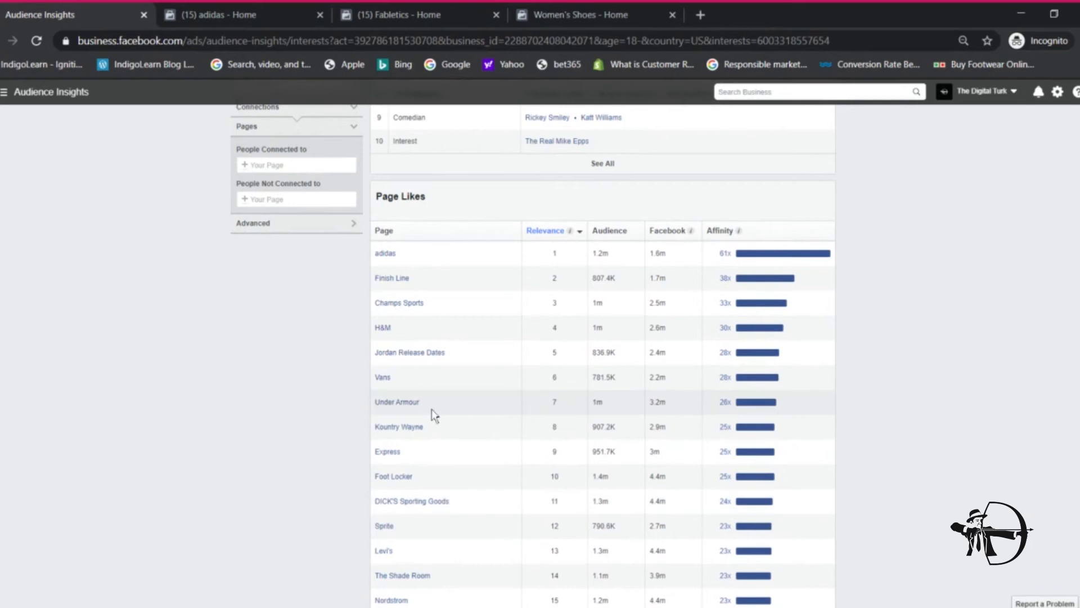
pyautogui.scroll(4, 431, 409)
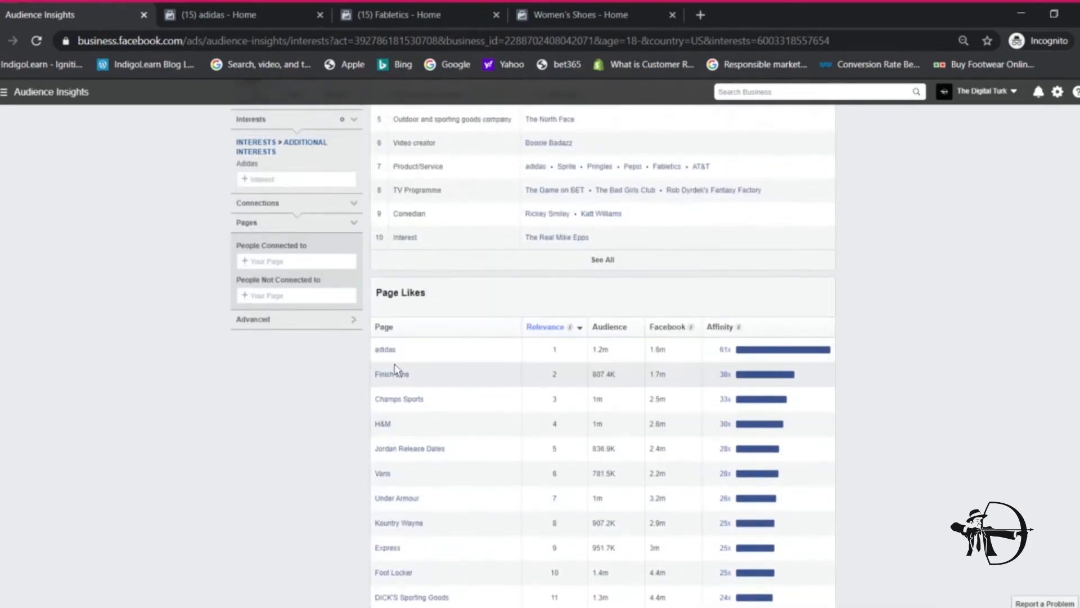
pyautogui.scroll(1, 437, 398)
pyautogui.scroll(-4, 540, 412)
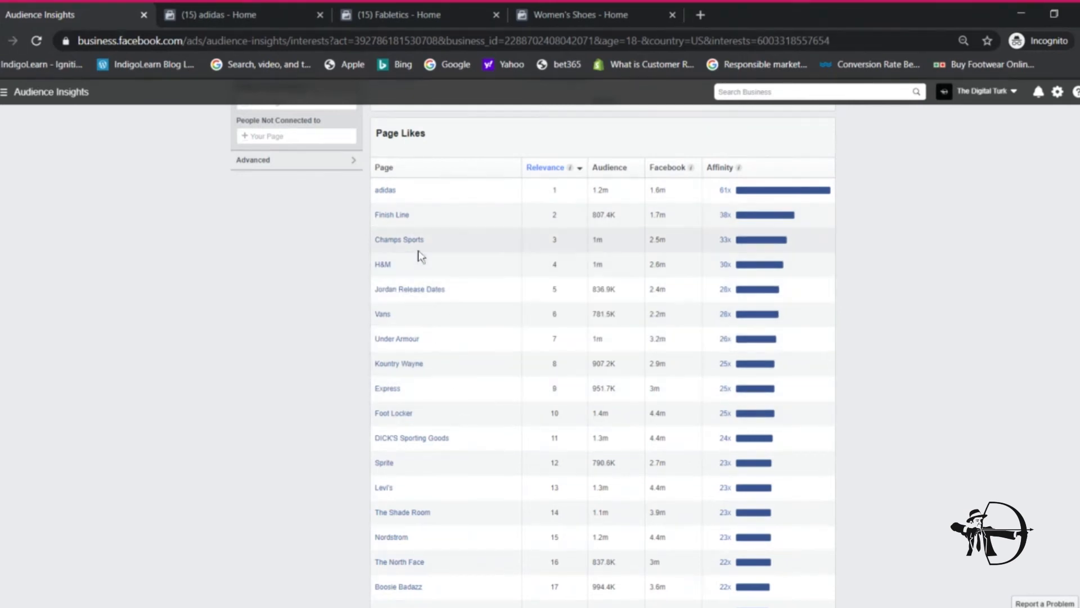
pyautogui.scroll(6, 485, 372)
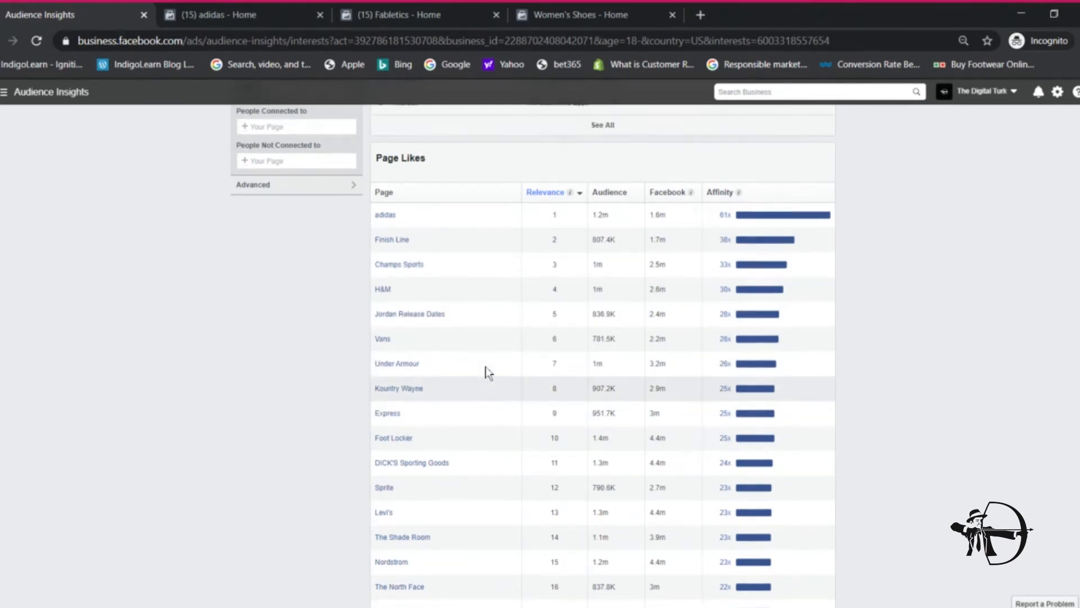
# Step: Replace the Adidas interest with Gary Vaynerchuk
pyautogui.scroll(1, 488, 372)
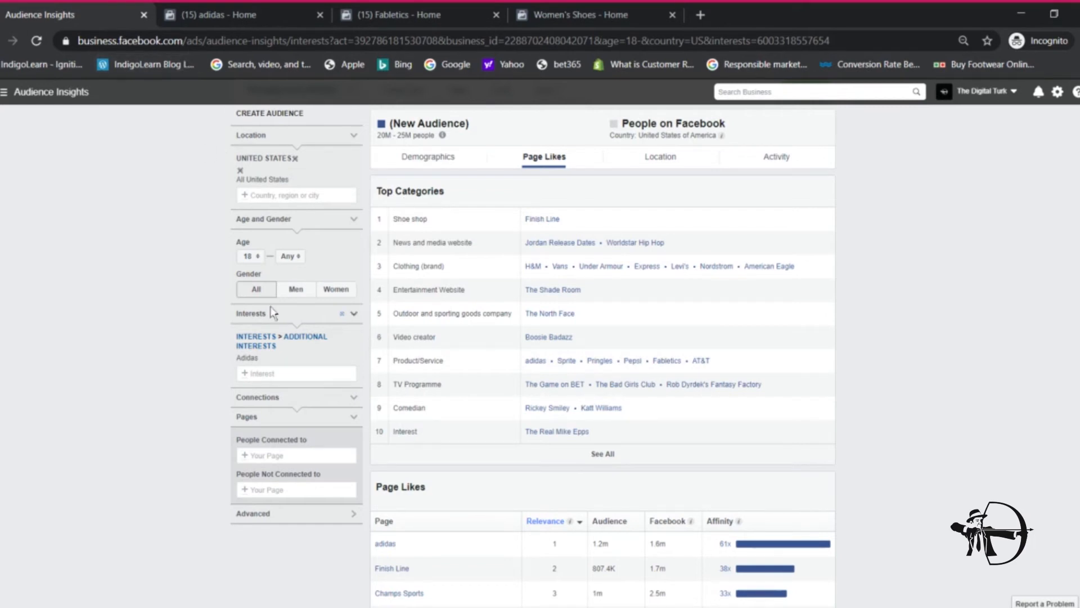
pyautogui.click(354, 359)
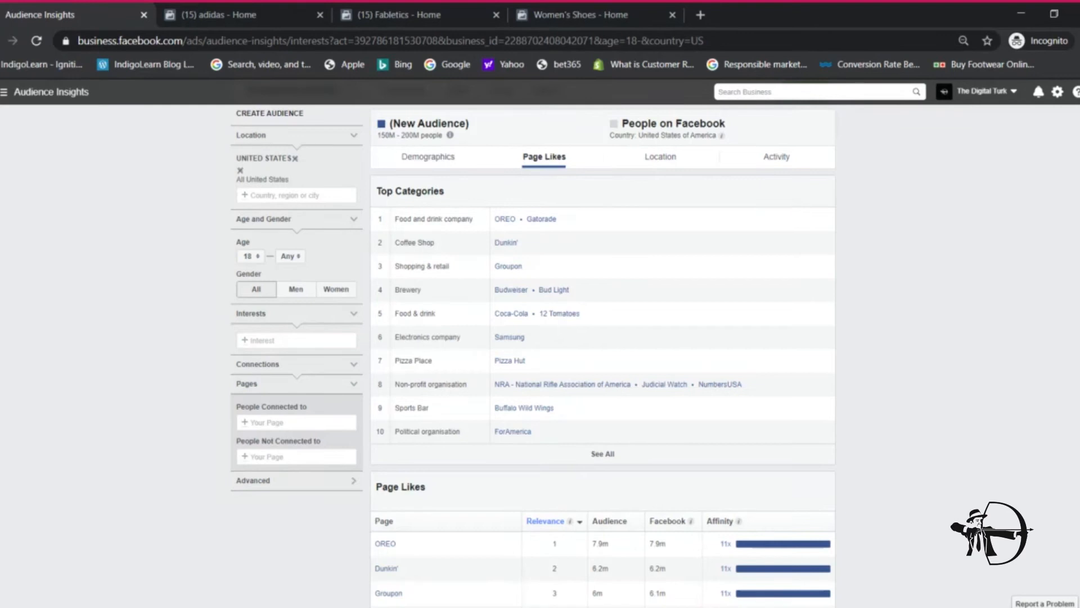
pyautogui.click(296, 340)
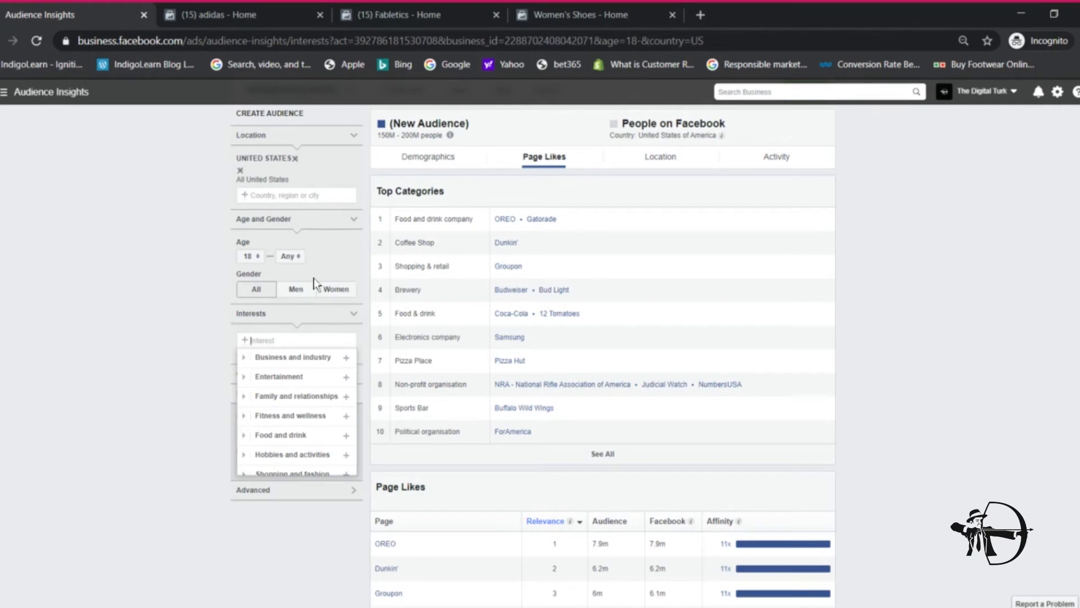
pyautogui.write('gary')
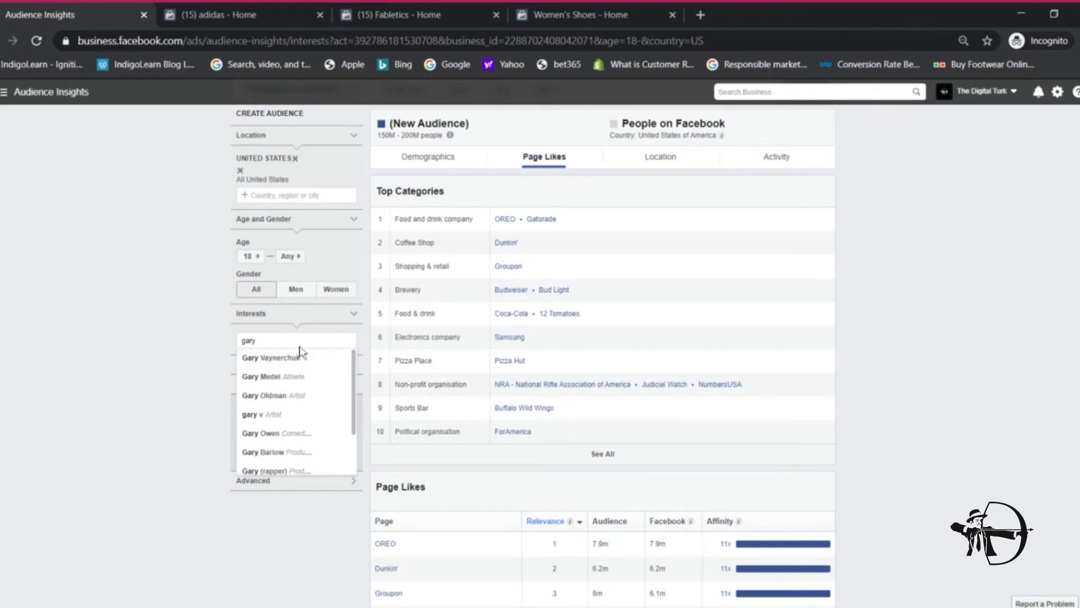
pyautogui.click(302, 363)
pyautogui.click(143, 338)
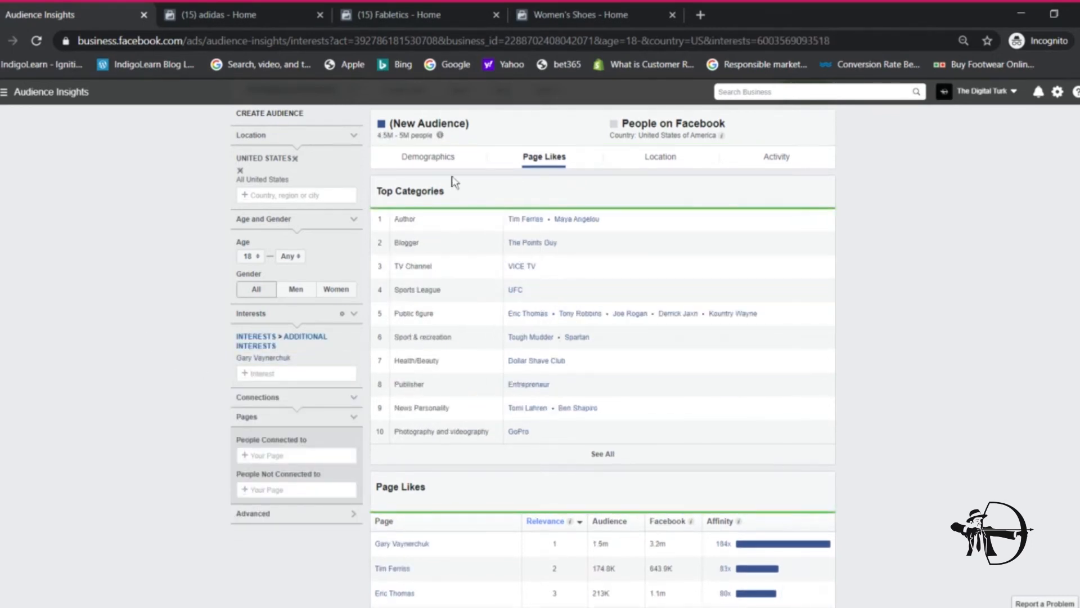
# Step: Show the audience's demographics and examine age and gender, relationship status, education level and job titles
pyautogui.click(440, 165)
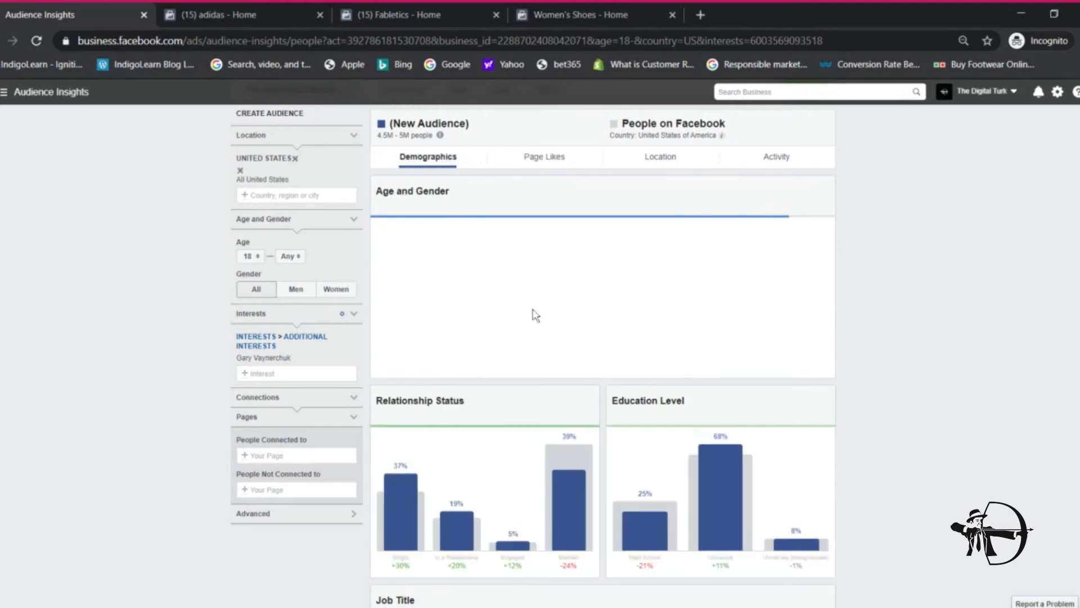
pyautogui.scroll(-5, 551, 315)
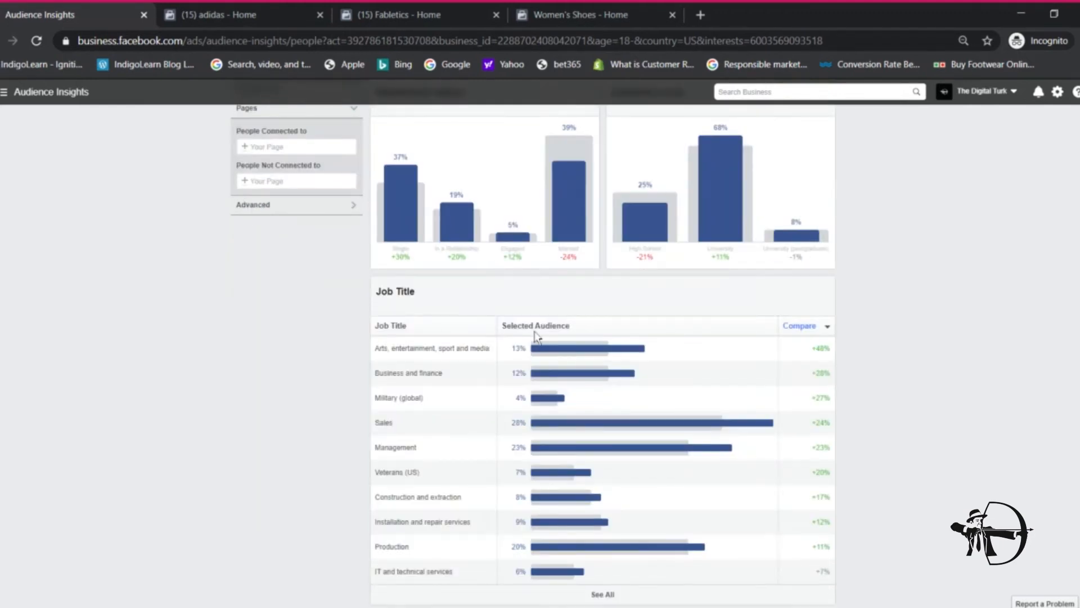
pyautogui.scroll(6, 535, 335)
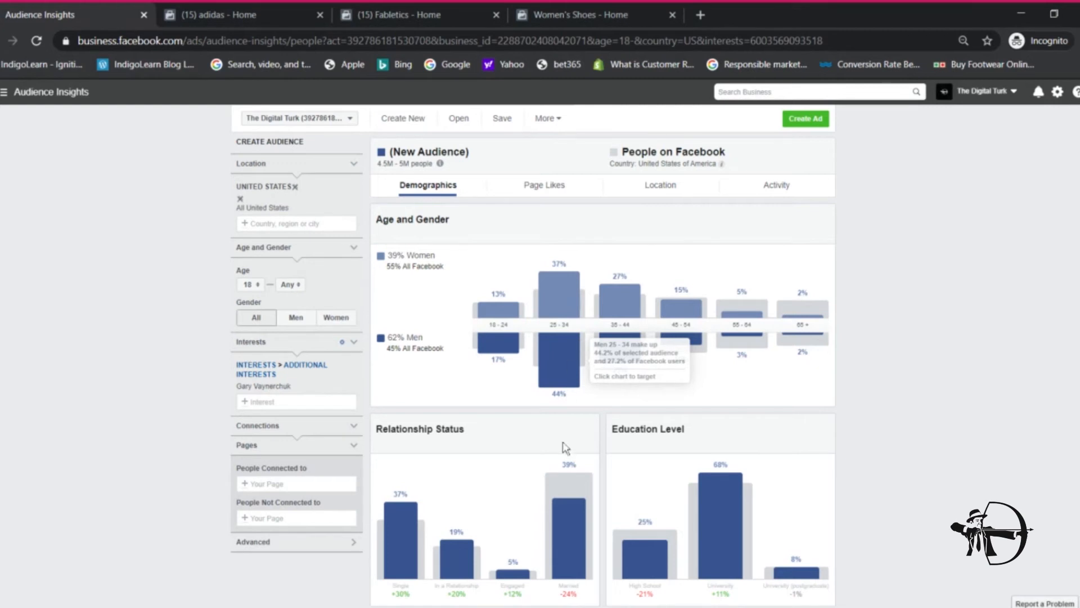
pyautogui.scroll(-3, 513, 453)
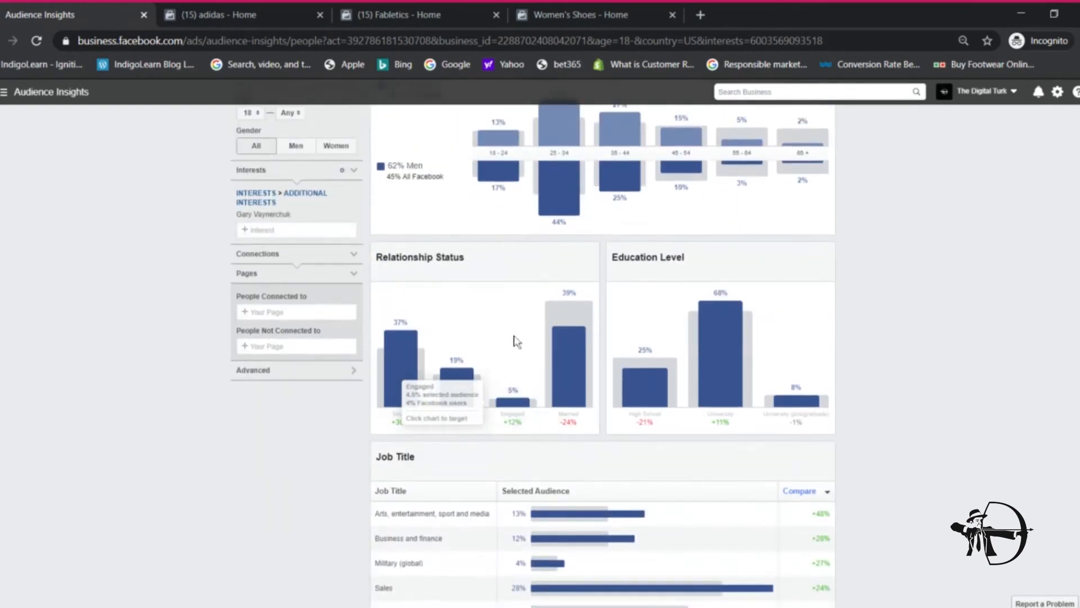
pyautogui.scroll(-3, 508, 340)
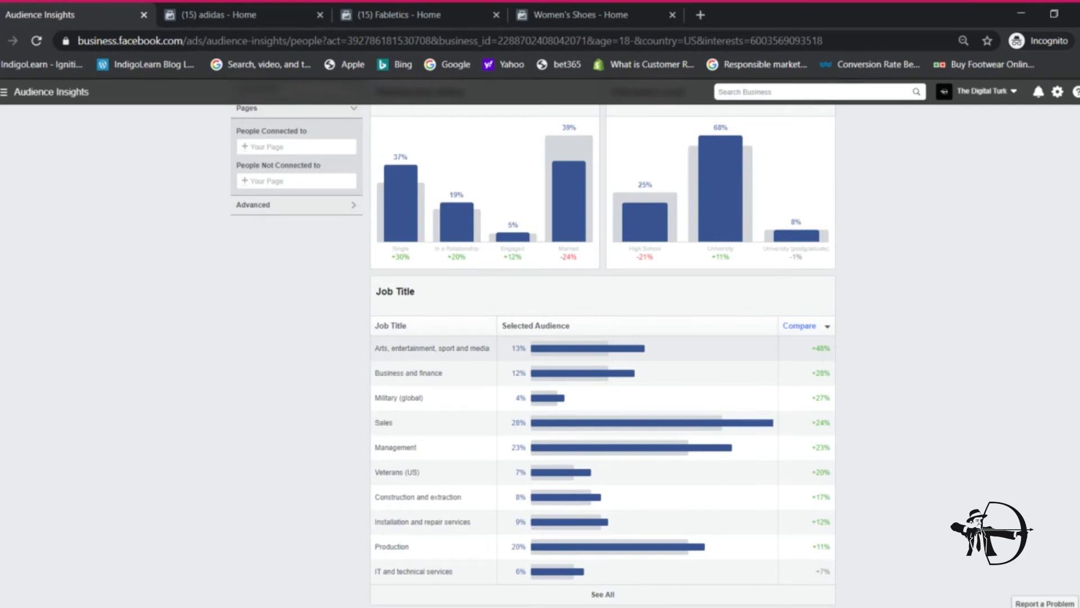
pyautogui.scroll(6, 465, 441)
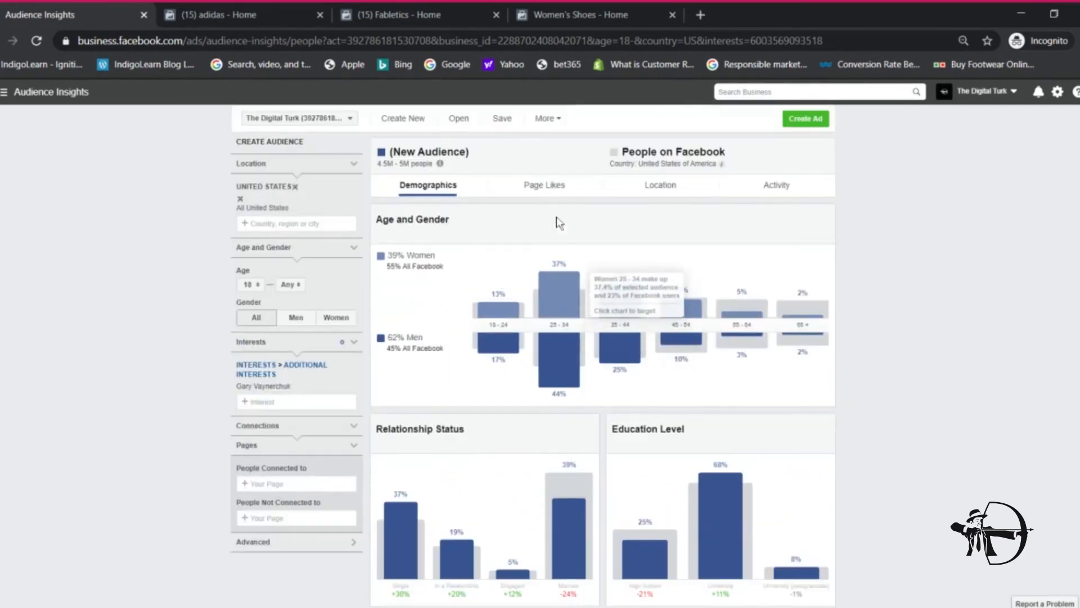
# Step: Show the audience's page likes and examine the top categories, including Sports League, and the liked pages' affinity
pyautogui.click(544, 188)
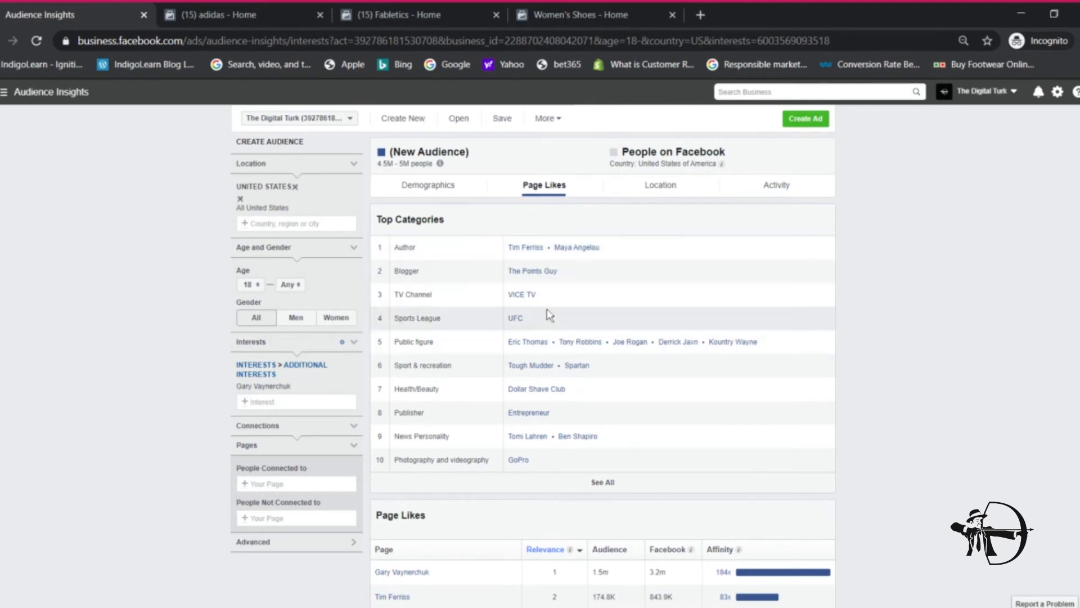
pyautogui.tripleClick(514, 317)
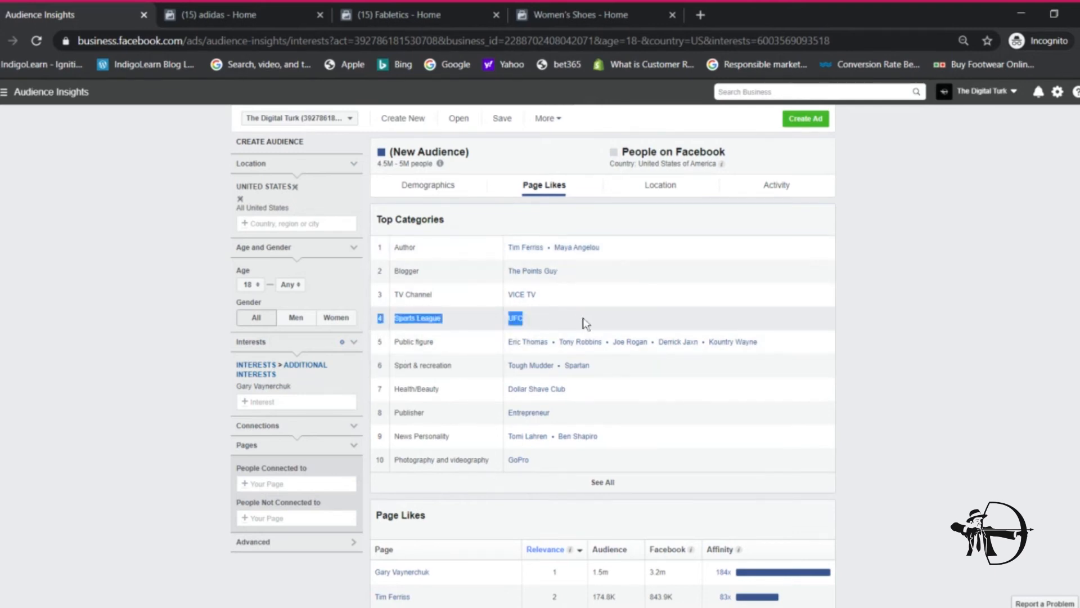
pyautogui.click(958, 321)
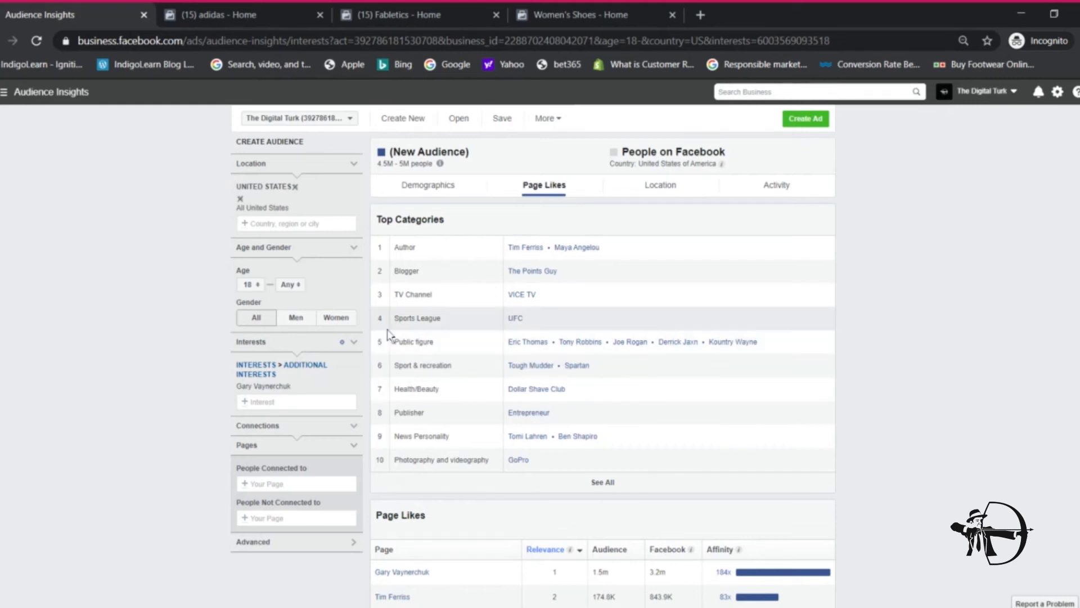
pyautogui.moveTo(379, 320); pyautogui.dragTo(538, 329)
pyautogui.click(971, 310)
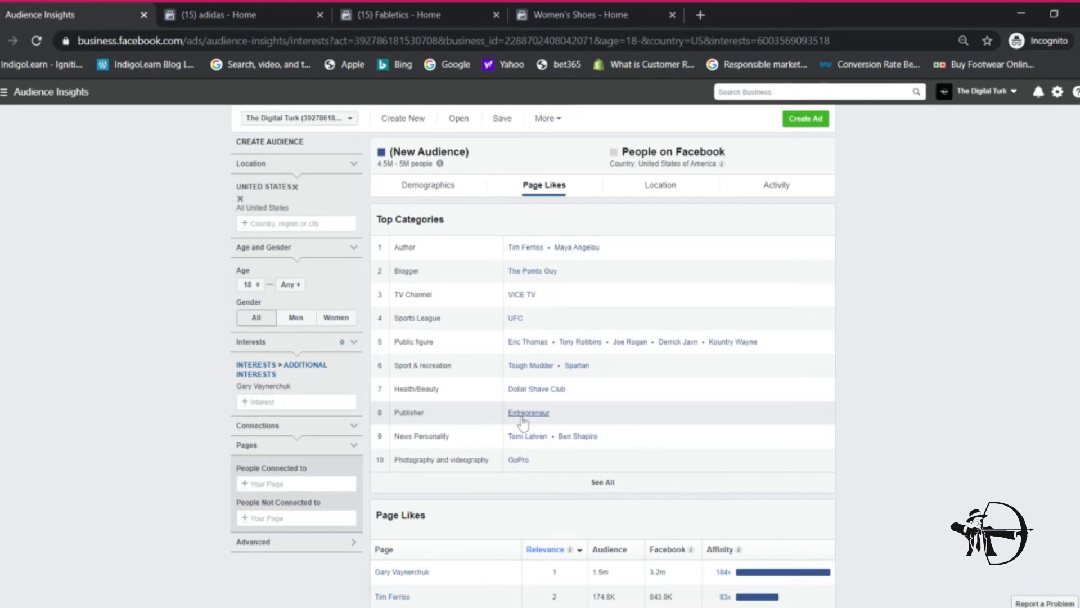
pyautogui.scroll(-4, 523, 421)
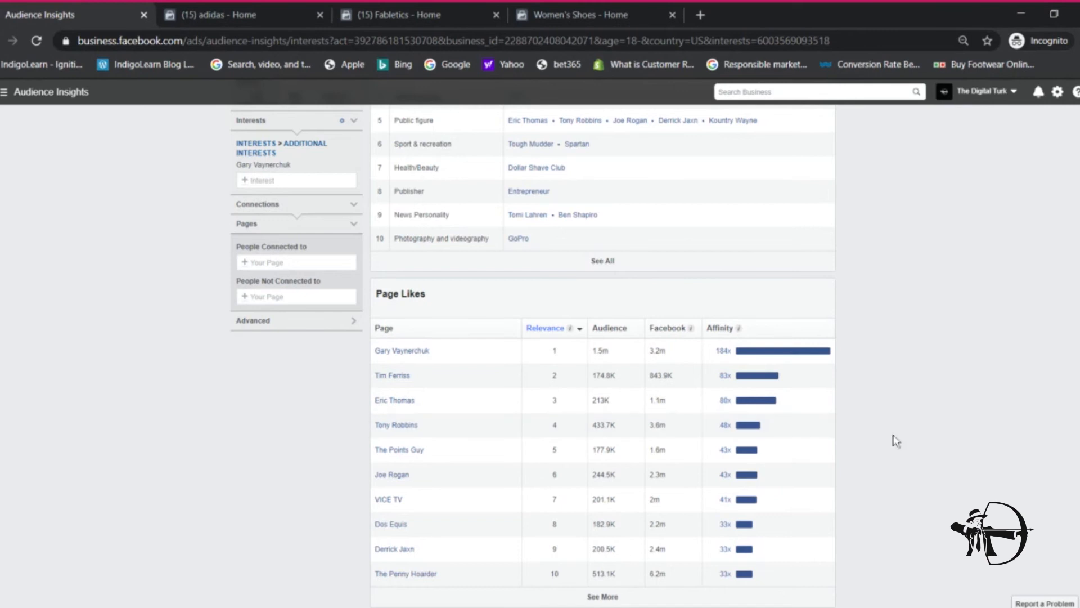
pyautogui.moveTo(415, 450)
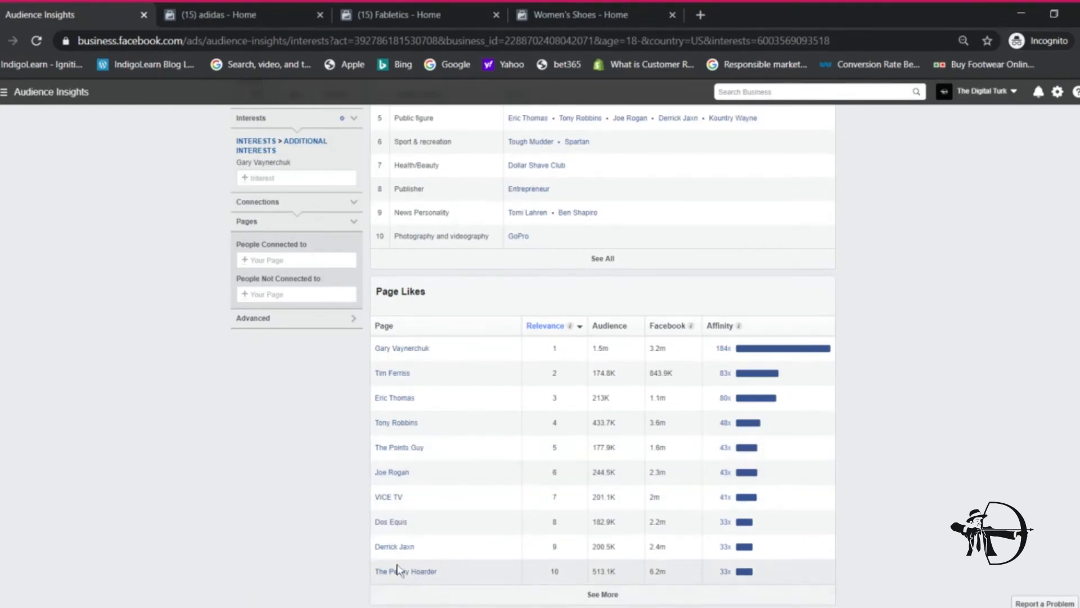
pyautogui.moveTo(409, 574)
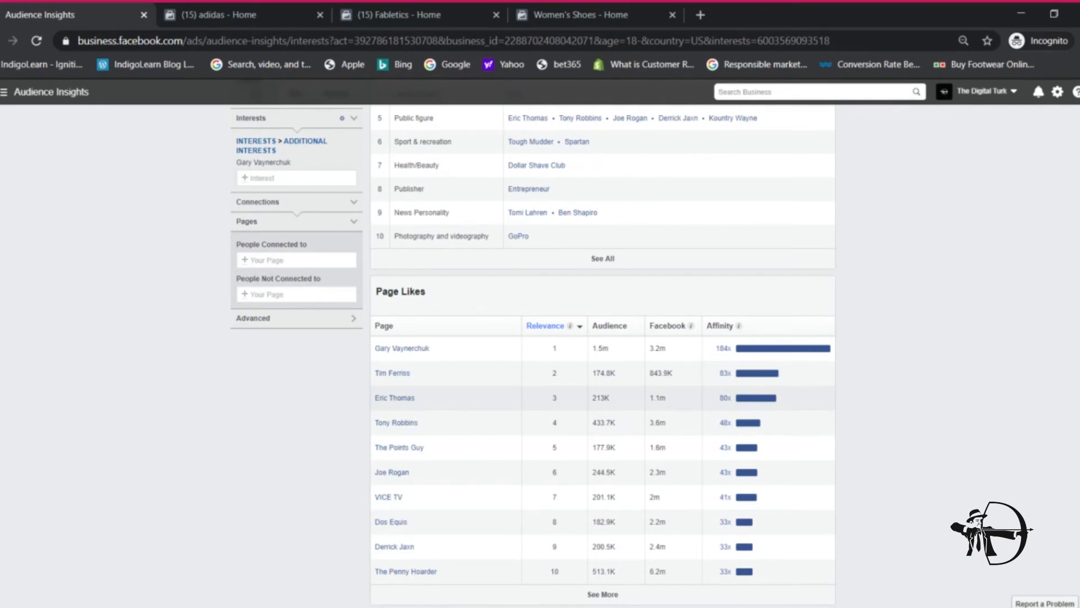
# Step: Replace the Gary Vaynerchuk interest with Entrepreneur (magazine)
pyautogui.scroll(3, 405, 412)
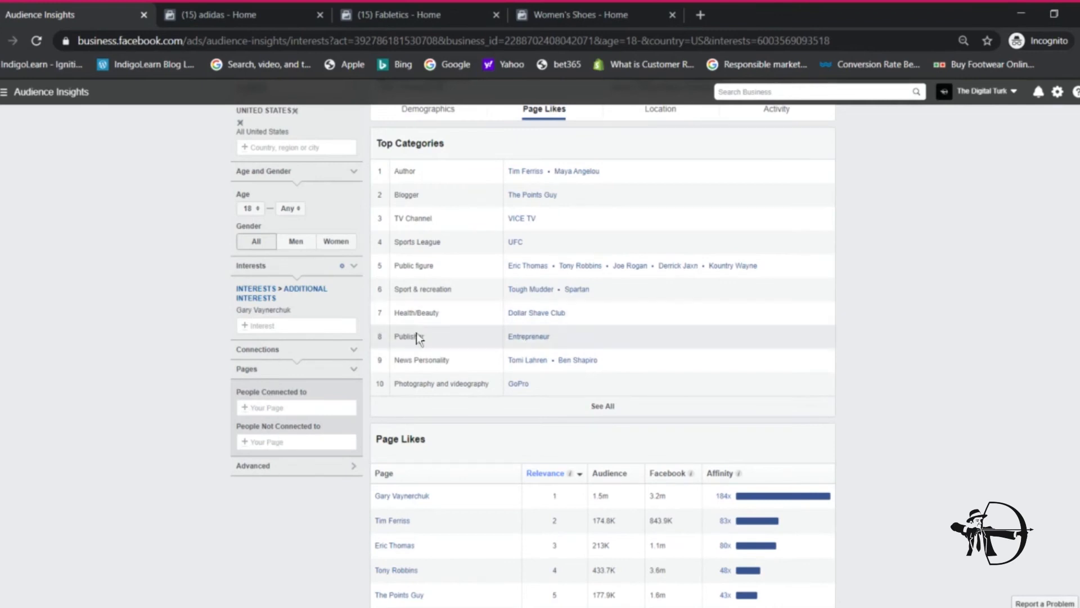
pyautogui.click(353, 312)
pyautogui.click(296, 292)
pyautogui.write('er')
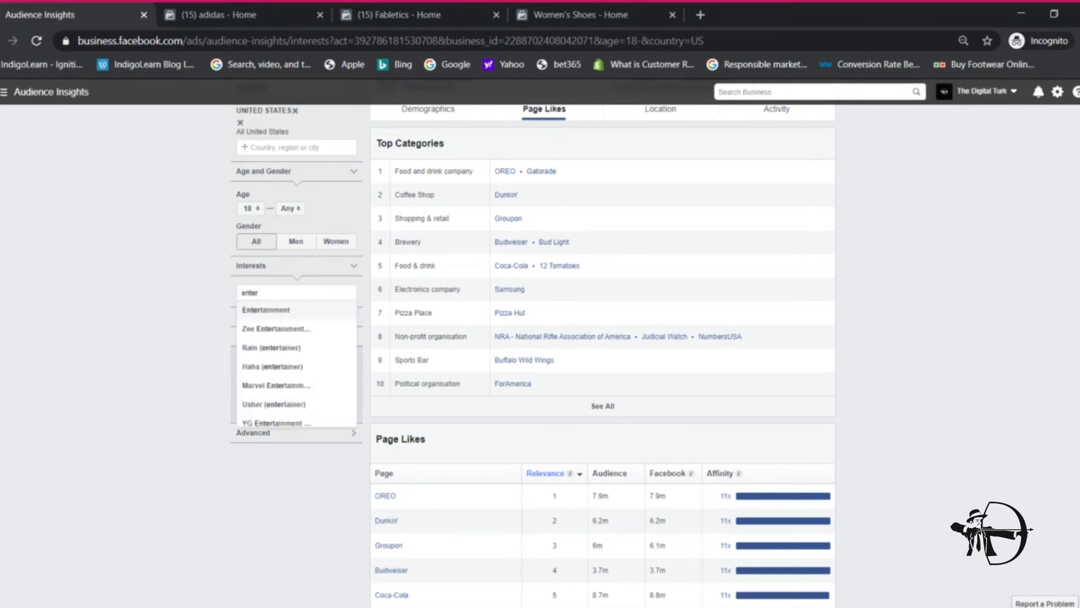
pyautogui.press('BackSpace')
pyautogui.press('BackSpace')
pyautogui.write('repre')
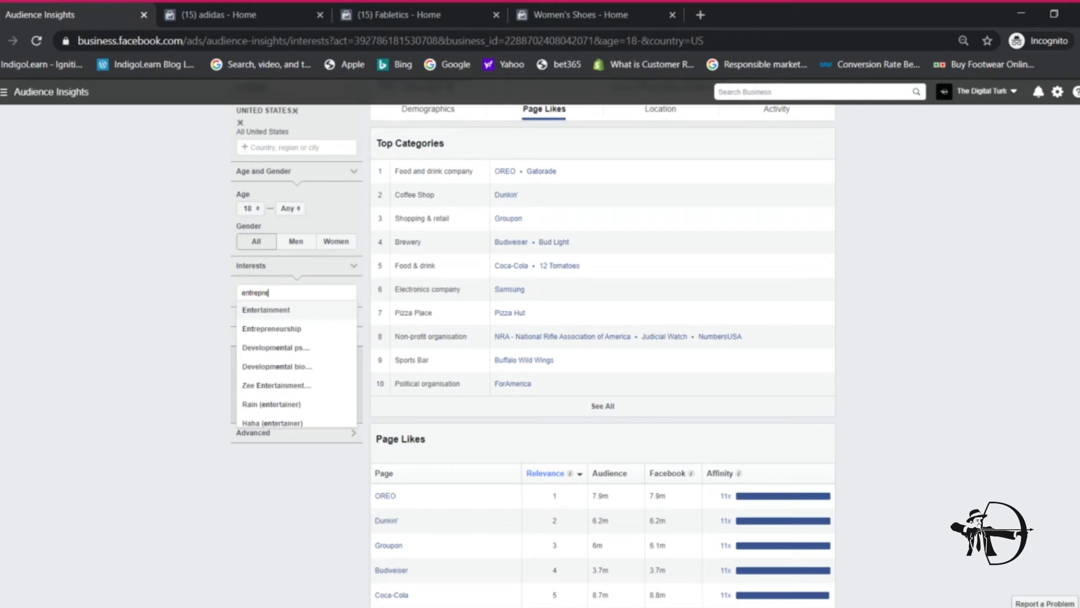
pyautogui.click(304, 350)
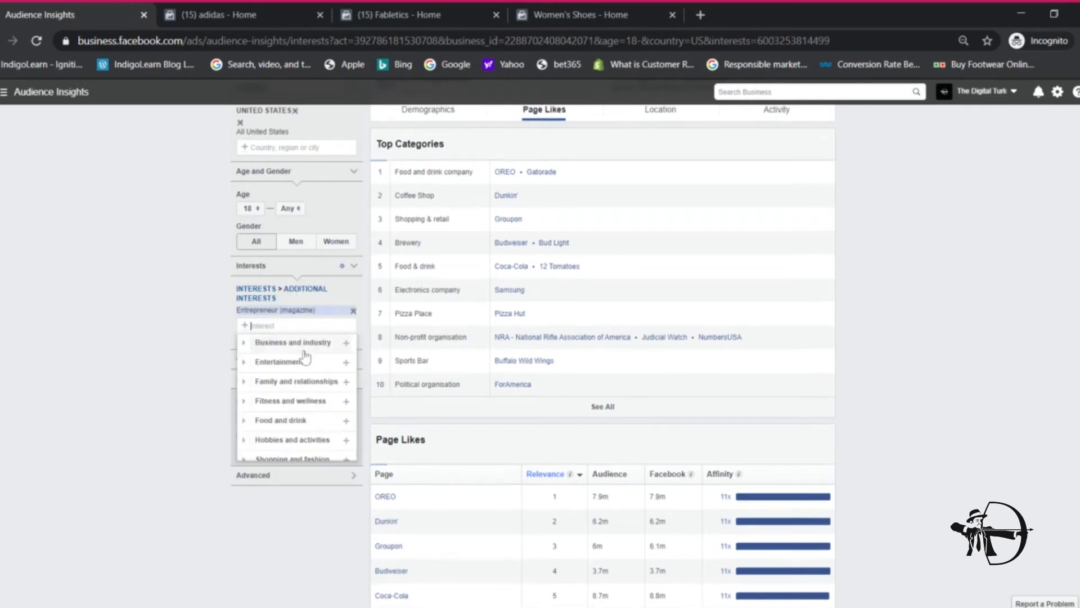
# Step: Remove the United States location filter and examine the Entrepreneur (magazine) audience's top categories and the affinity of its liked pages
pyautogui.click(158, 262)
pyautogui.scroll(2, 574, 288)
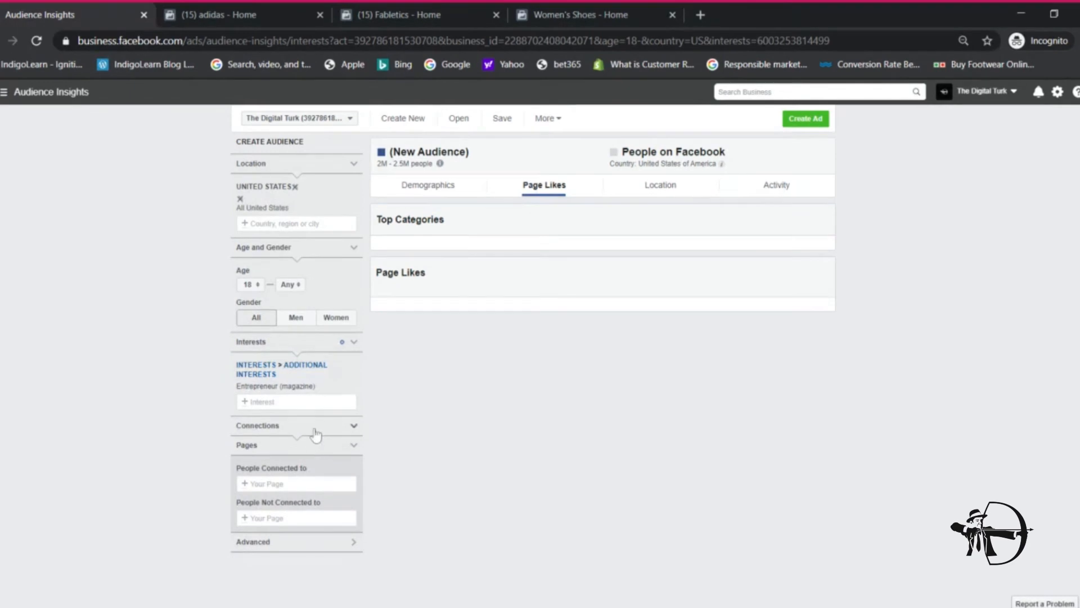
pyautogui.click(239, 201)
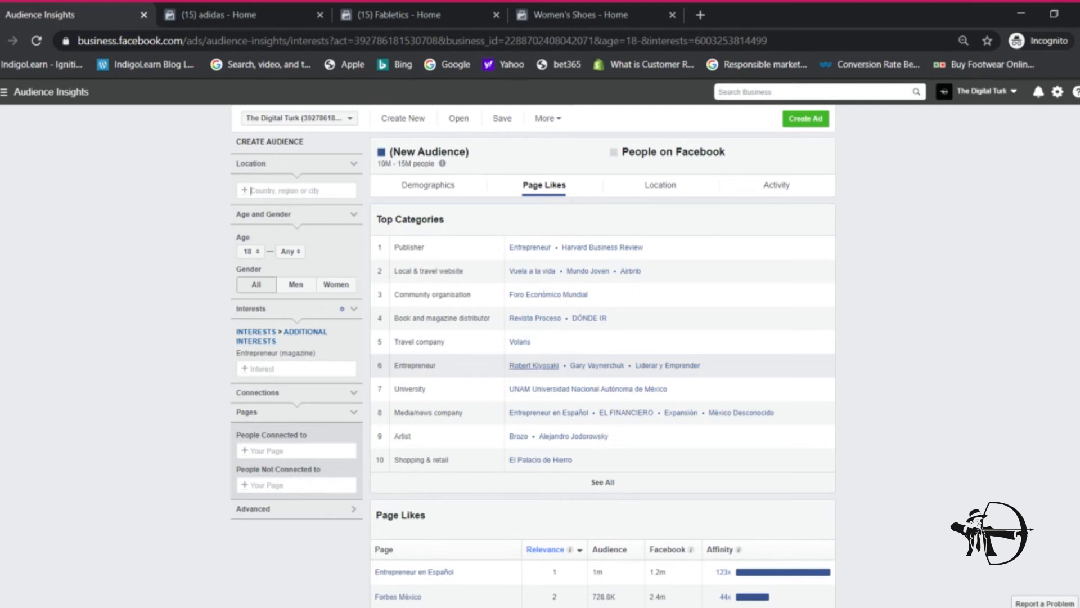
pyautogui.scroll(-4, 551, 415)
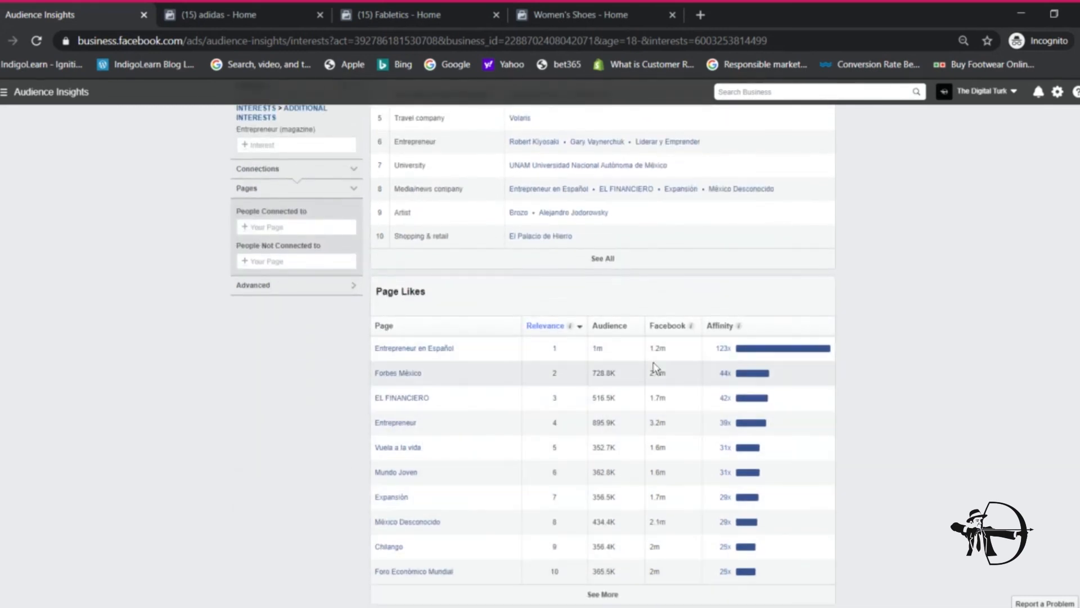
pyautogui.scroll(4, 540, 394)
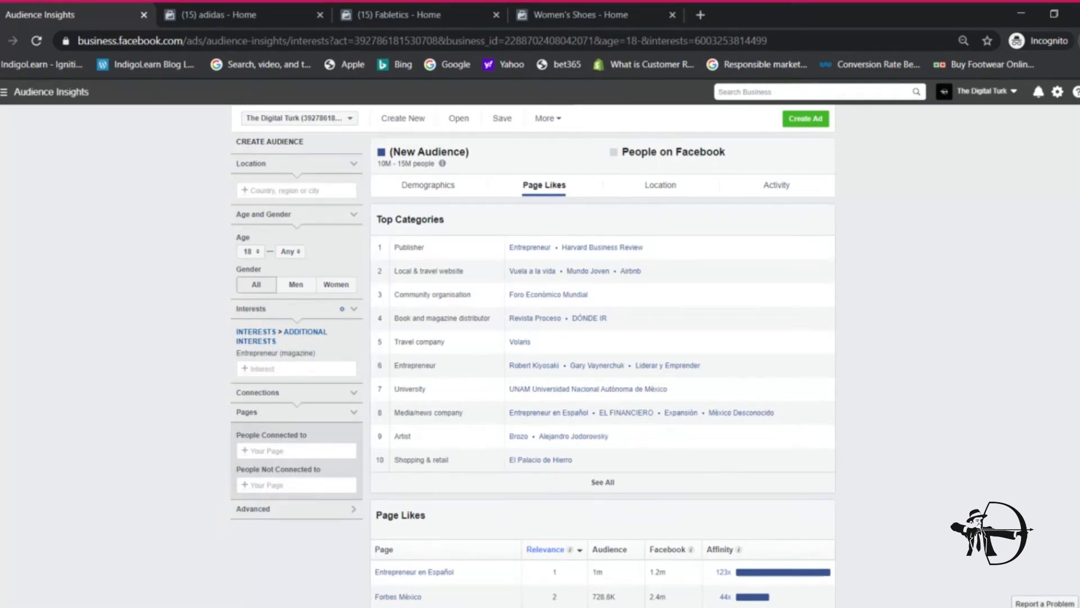
# Step: Replace the Entrepreneur (magazine) interest with Women's Shoes
pyautogui.click(354, 355)
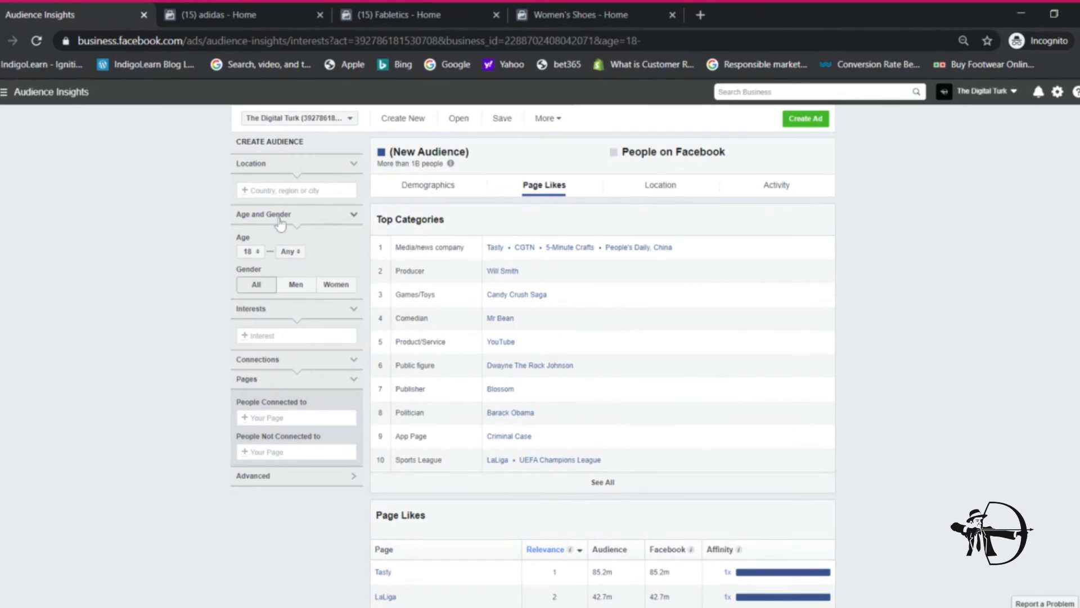
pyautogui.click(284, 334)
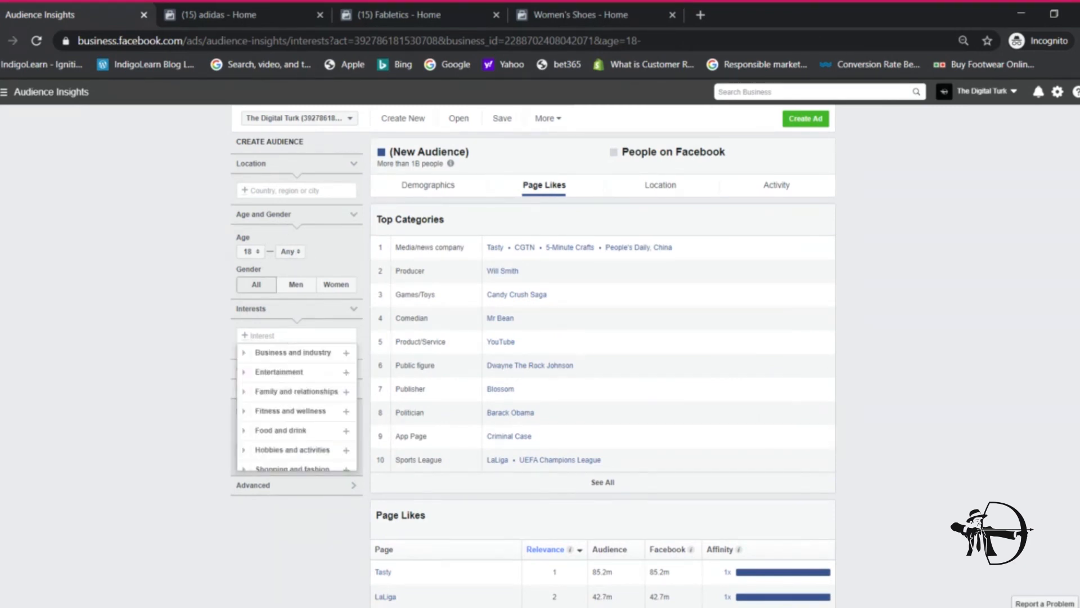
pyautogui.write('women')
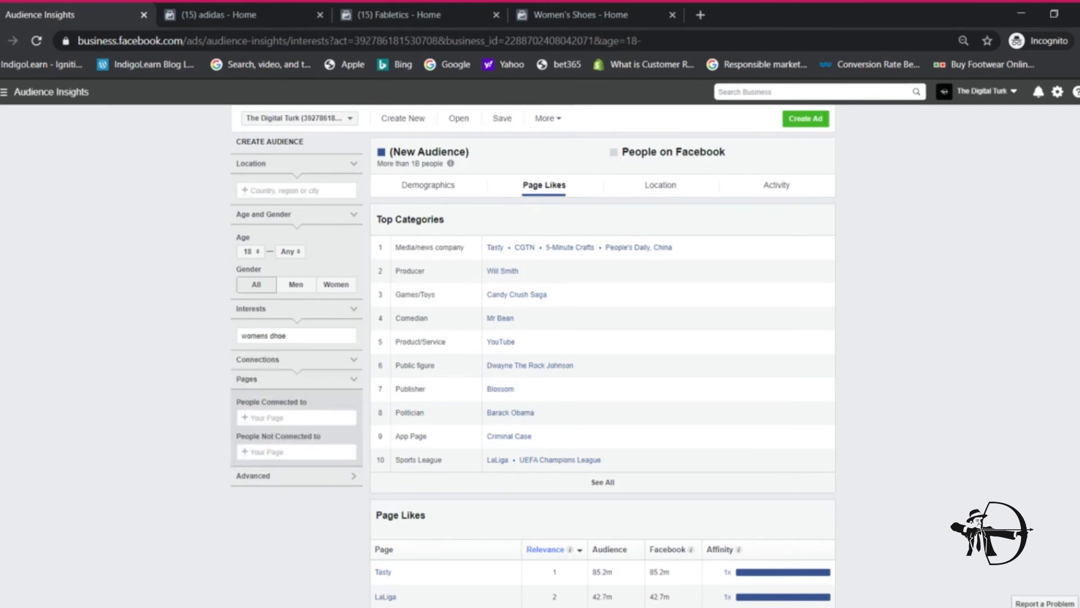
pyautogui.write('s')
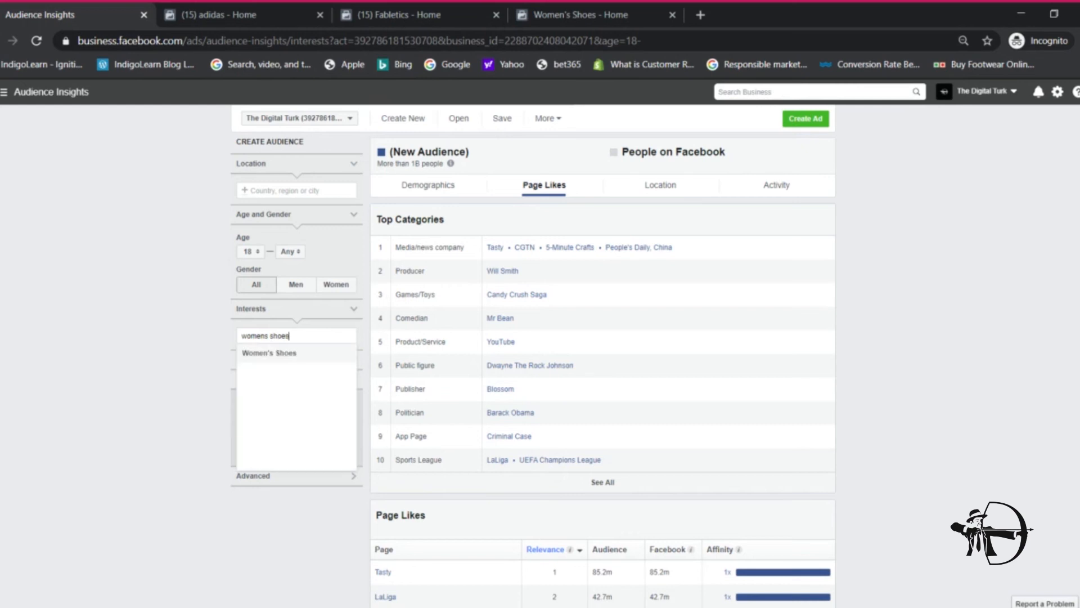
pyautogui.click(279, 354)
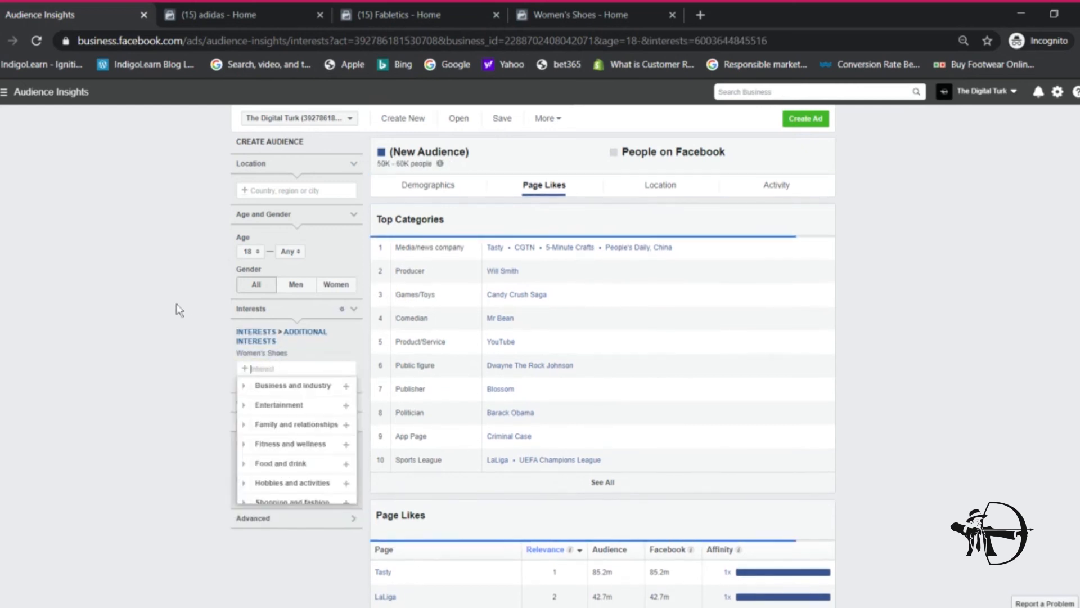
pyautogui.click(121, 273)
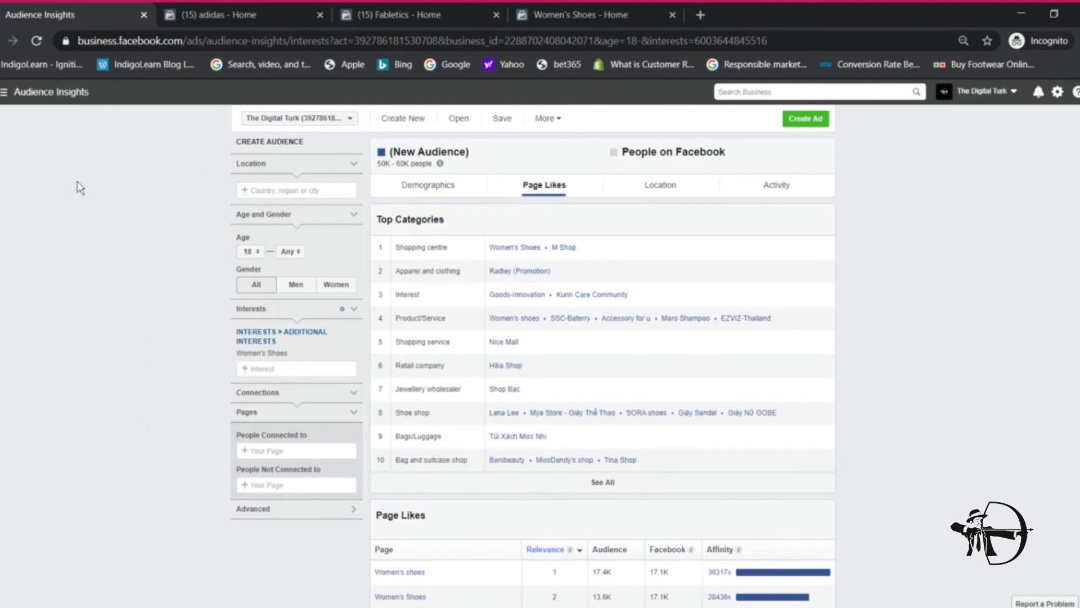
# Step: Set the audience location to the country India
pyautogui.click(273, 191)
pyautogui.write('united states')
pyautogui.press('Return')
pyautogui.write('India')
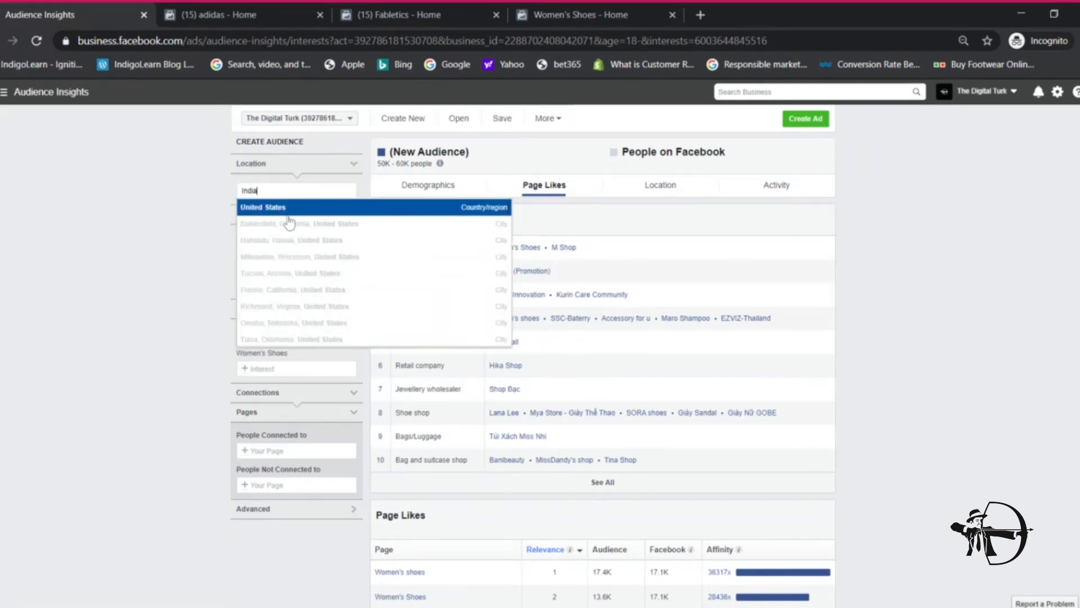
pyautogui.doubleClick(301, 190)
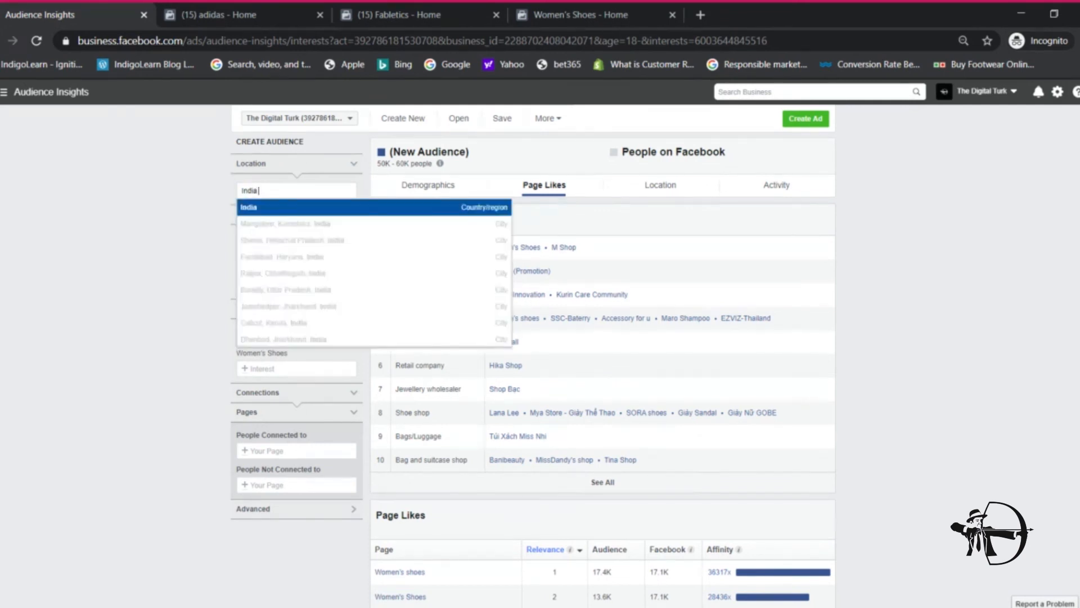
pyautogui.press('Return')
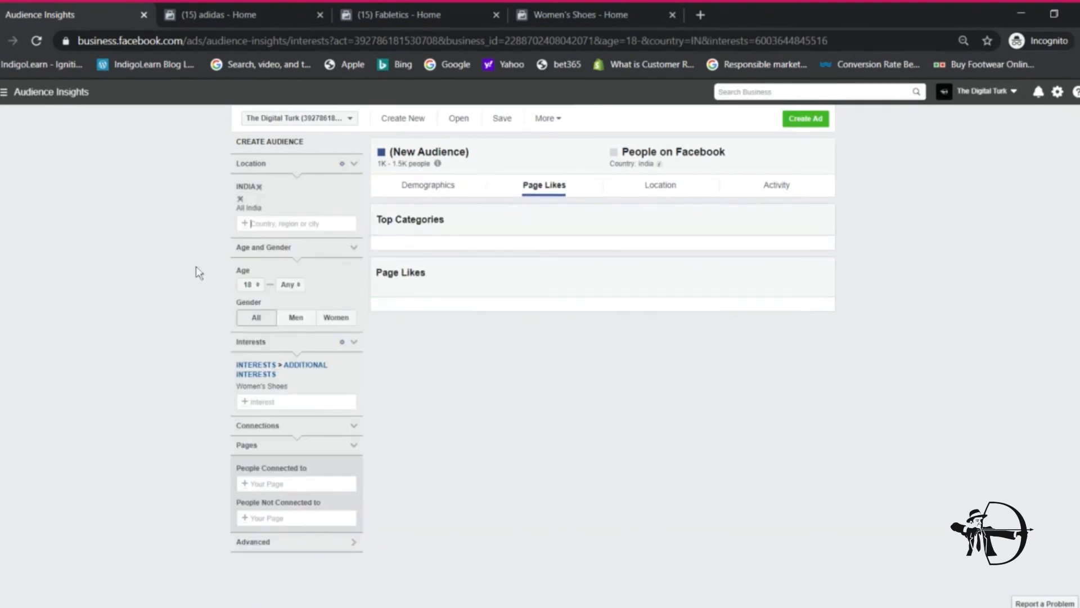
# Step: Examine the audience's demographics, including age and gender, relationship status and education level, and return to its page likes
pyautogui.moveTo(353, 394)
pyautogui.click(433, 192)
pyautogui.scroll(-1, 537, 394)
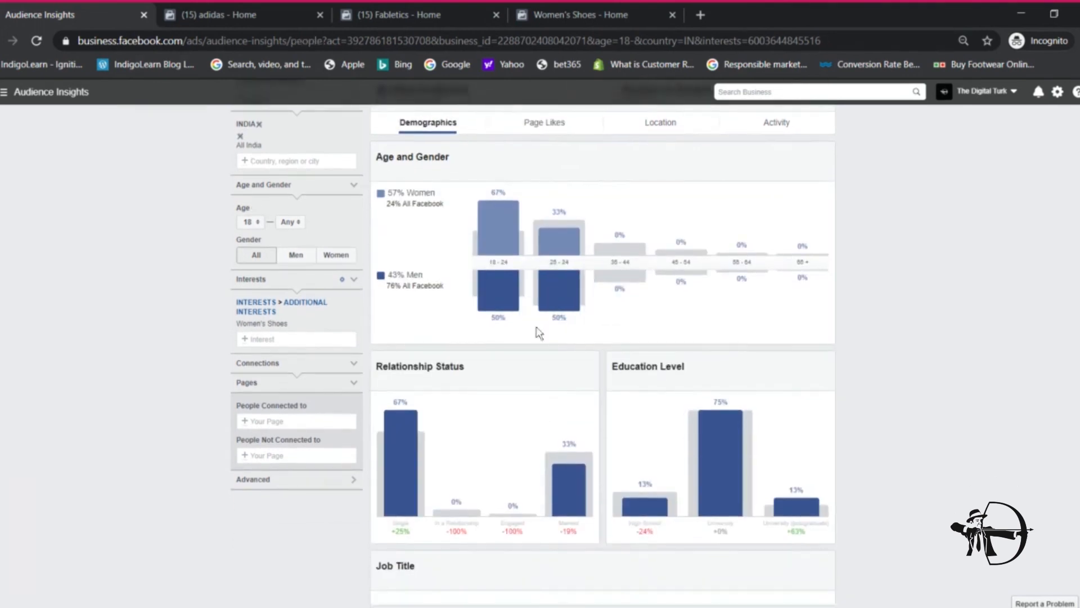
pyautogui.click(537, 135)
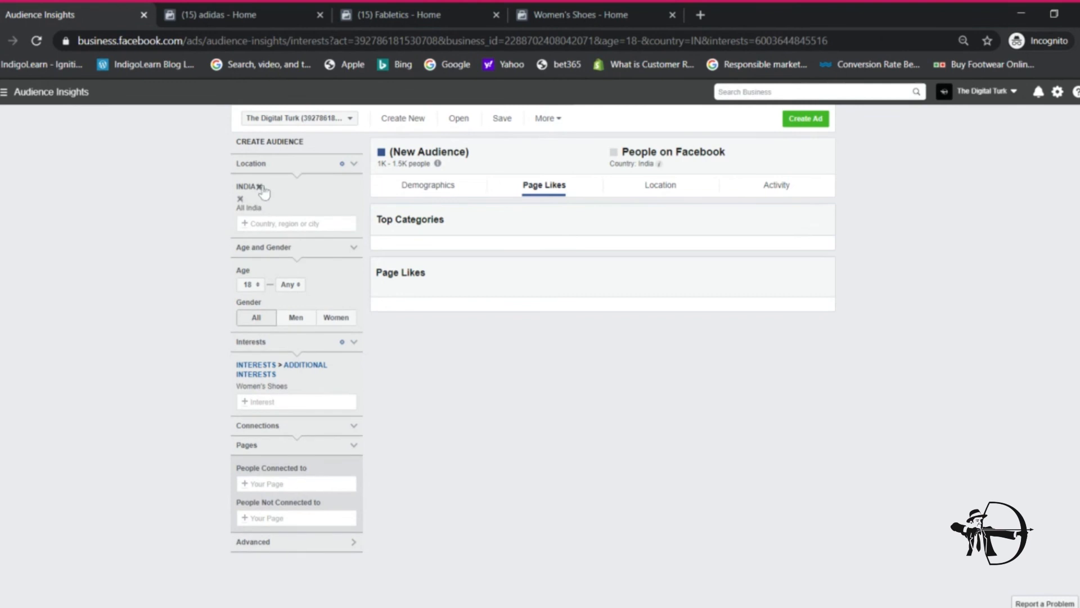
# Step: Replace the India location with United States
pyautogui.click(242, 200)
pyautogui.write('uni')
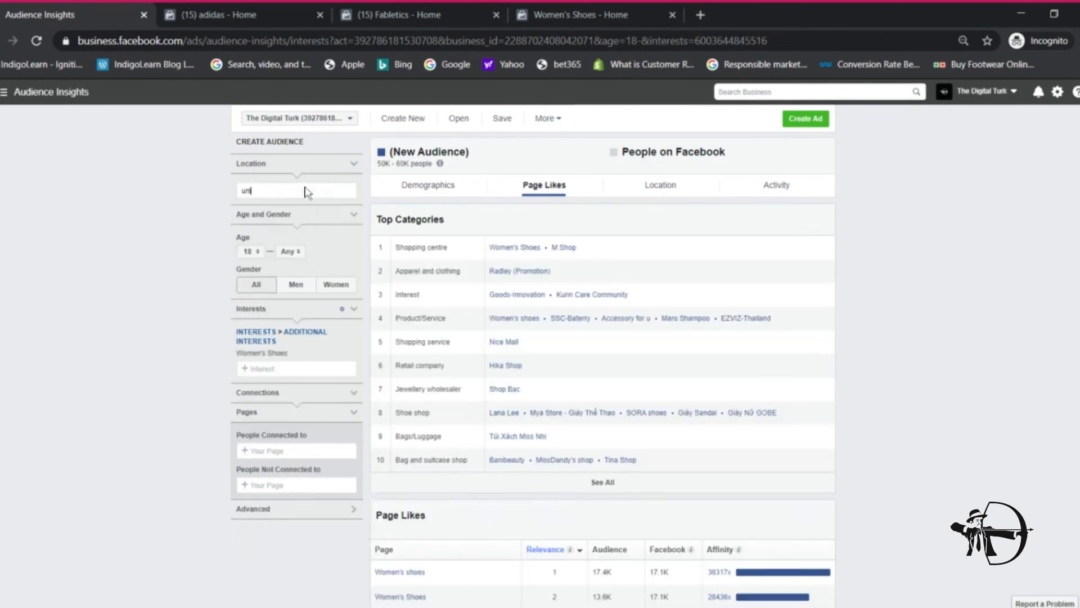
pyautogui.write('ted states')
pyautogui.click(282, 212)
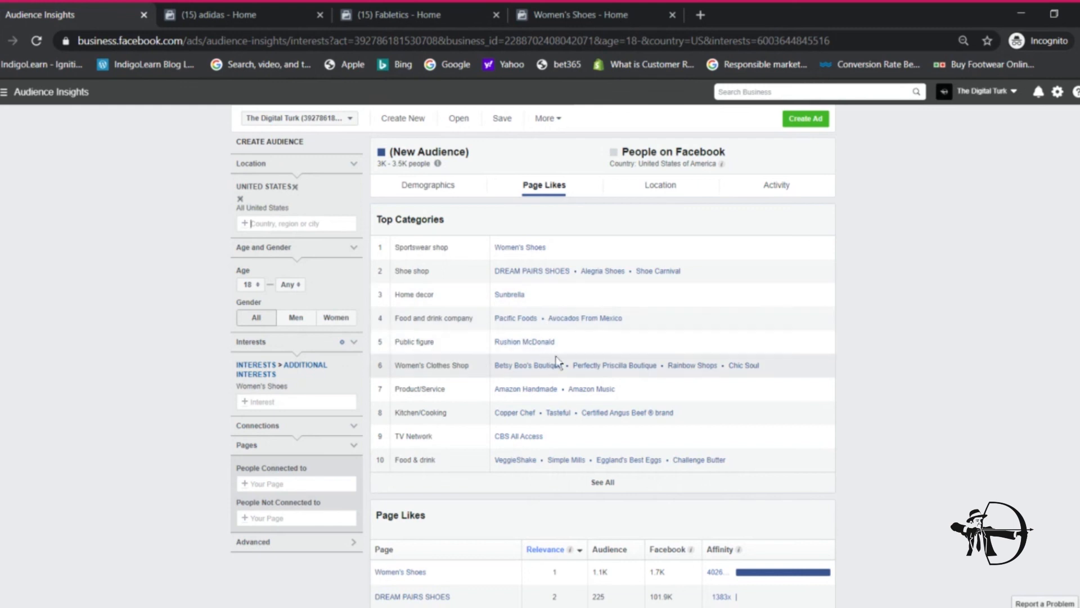
# Step: Expand the complete list of top categories for the Women's Shoes audience and examine the related shops and brands
pyautogui.scroll(-1, 557, 355)
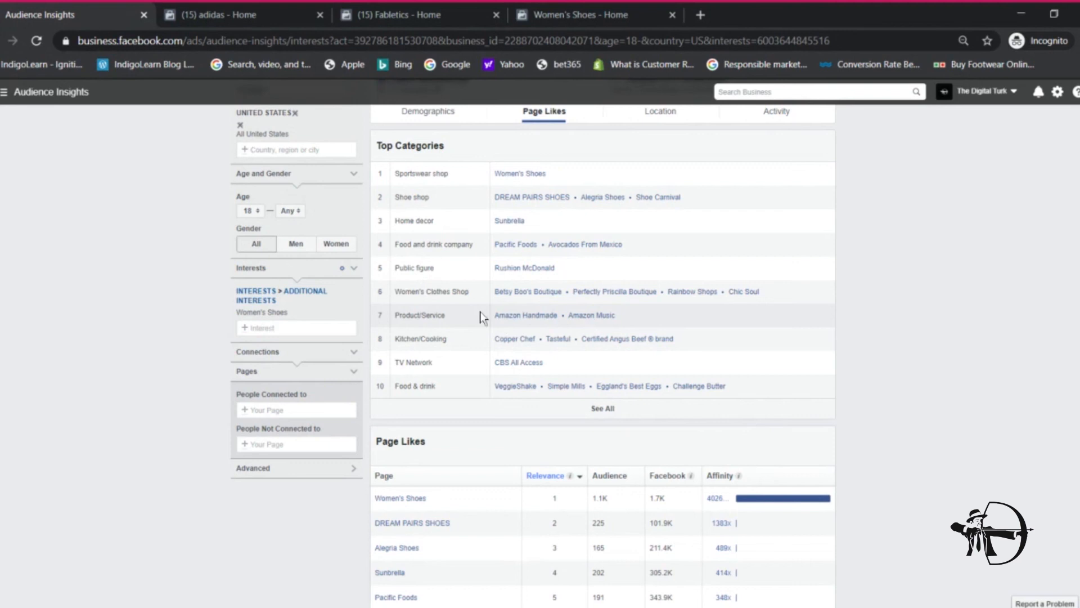
pyautogui.scroll(-1, 476, 322)
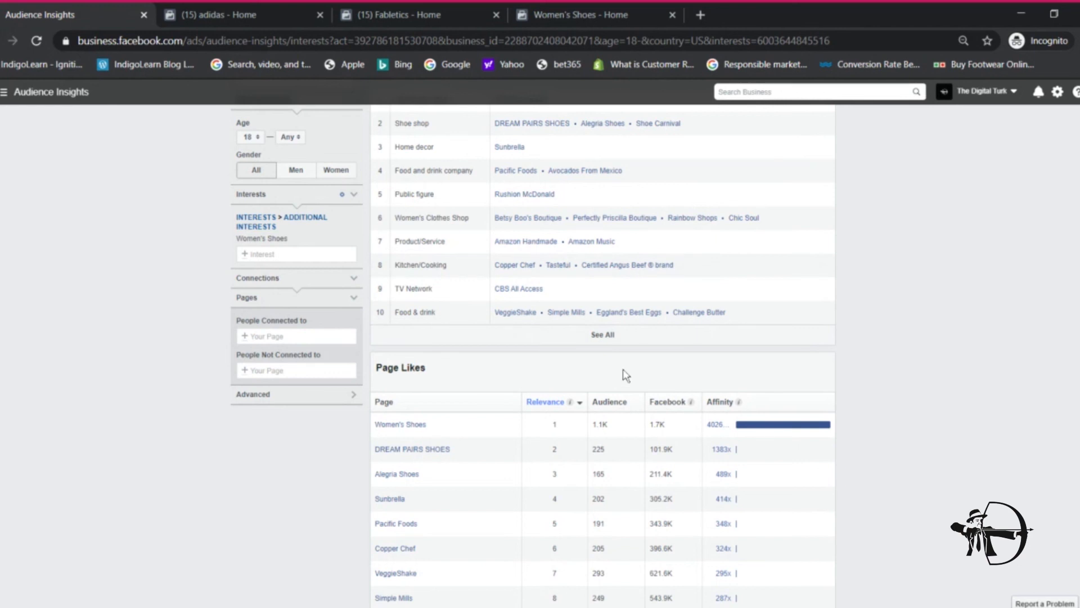
pyautogui.click(606, 338)
pyautogui.scroll(-2, 620, 360)
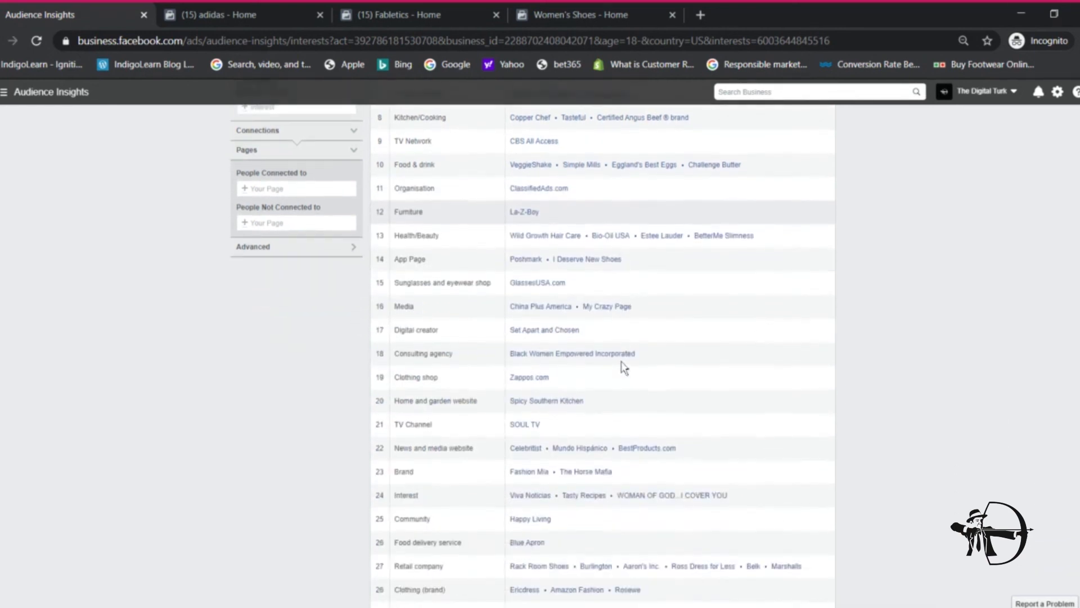
pyautogui.scroll(-2, 551, 349)
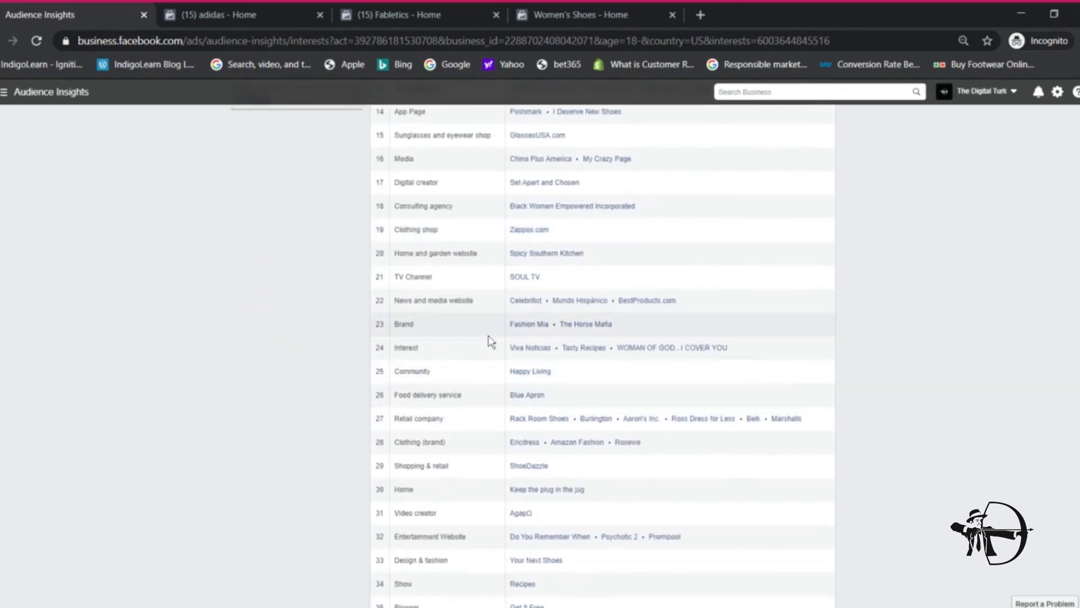
pyautogui.scroll(-3, 469, 394)
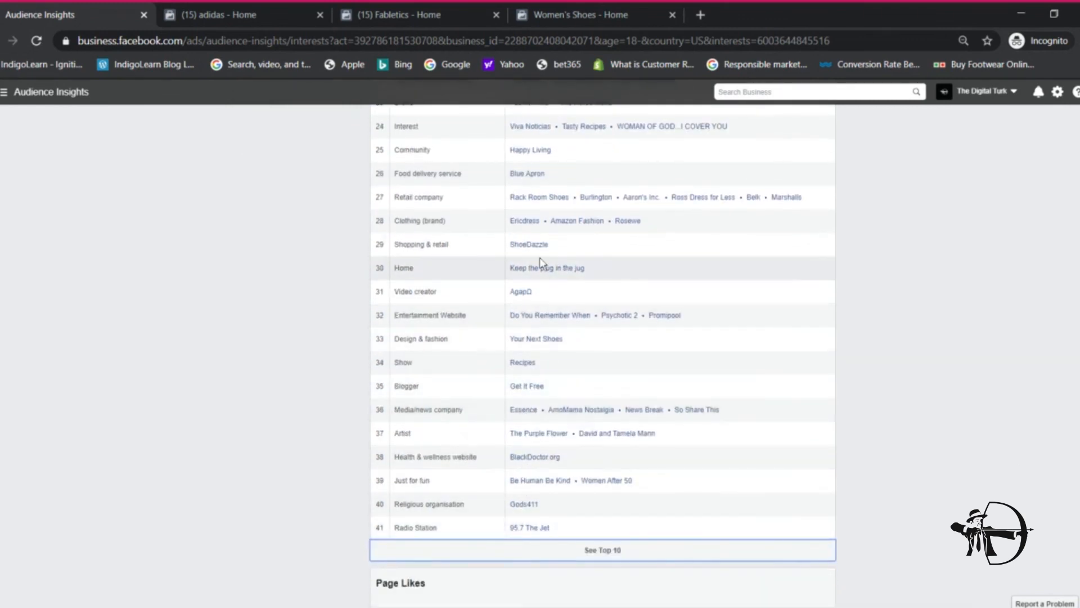
pyautogui.scroll(9, 540, 263)
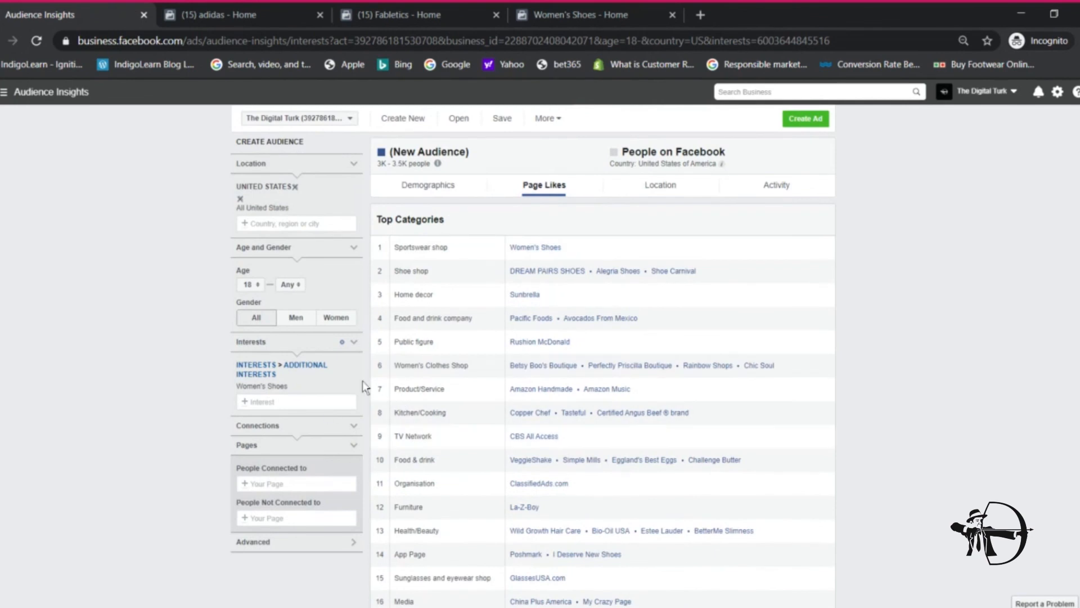
# Step: Replace the Women's Shoes interest with the first CHANEL suggestion
pyautogui.click(352, 386)
pyautogui.click(321, 369)
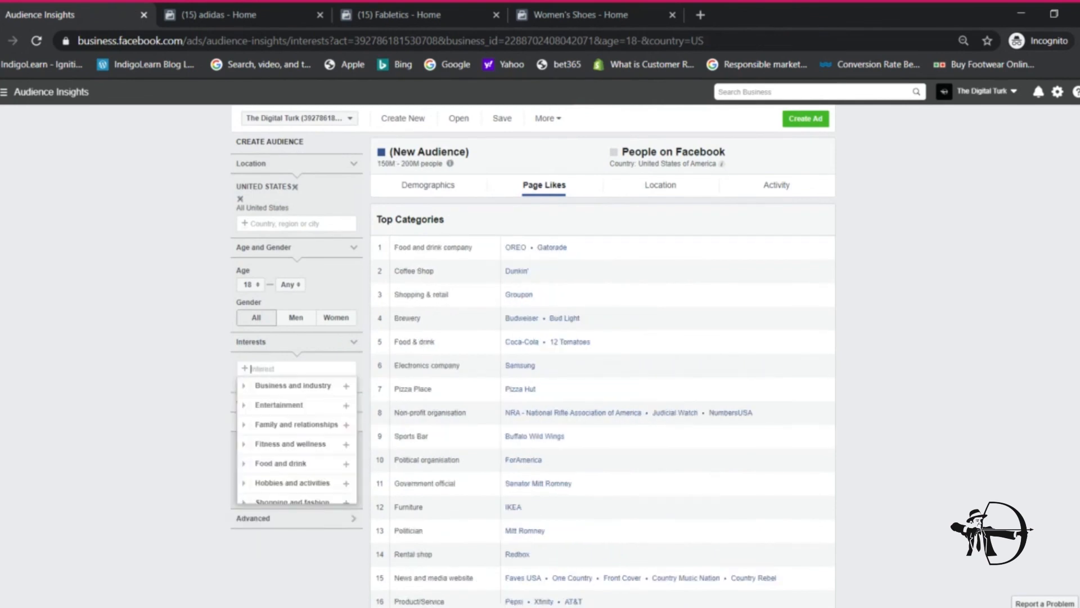
pyautogui.write('chanel')
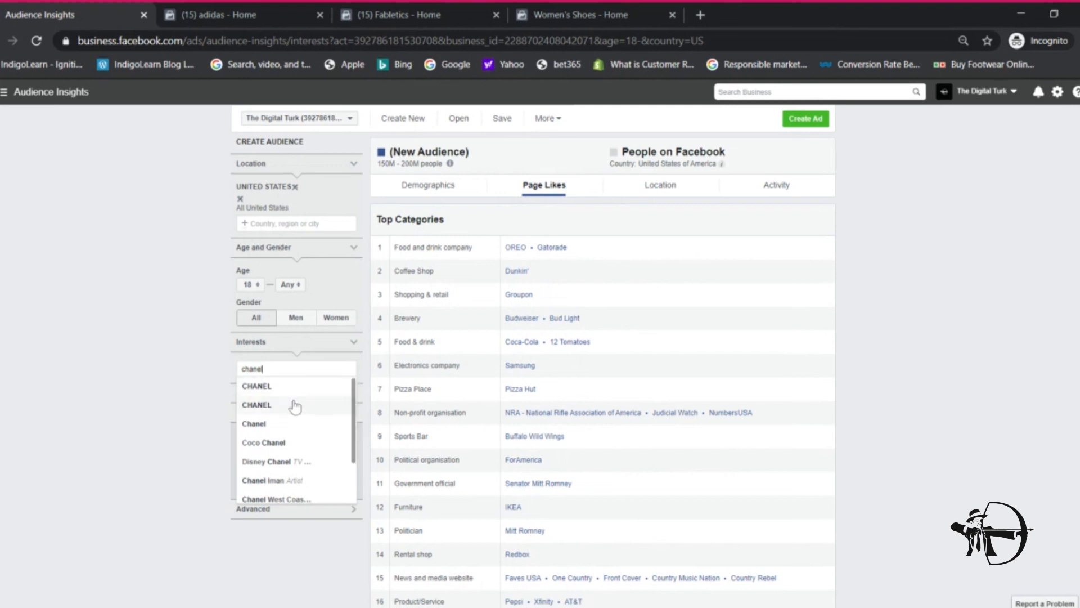
pyautogui.click(295, 389)
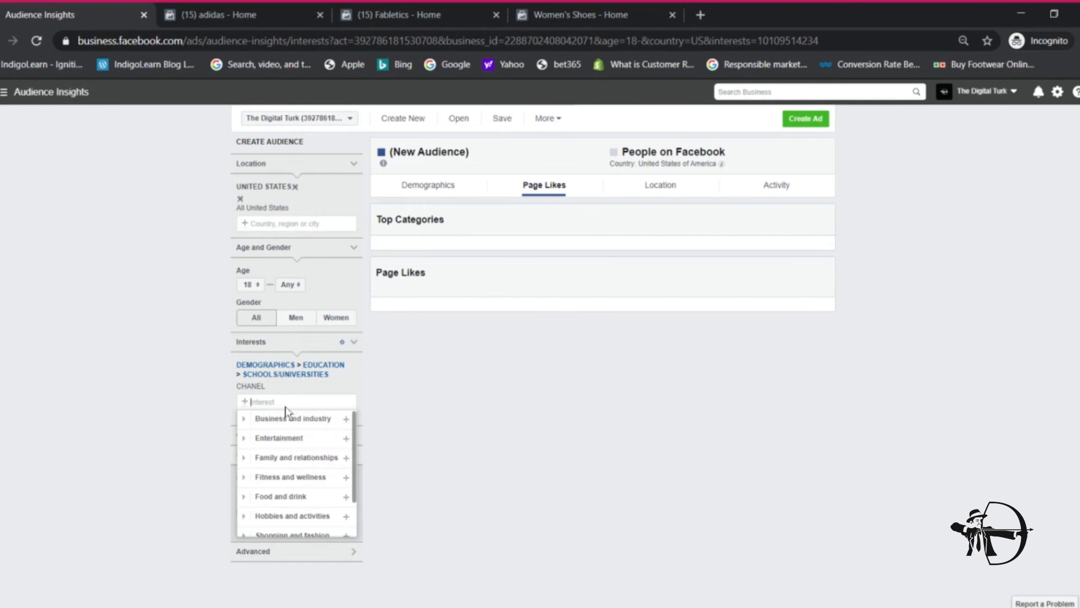
# Step: Replace the CHANEL interest with H&M
pyautogui.click(352, 386)
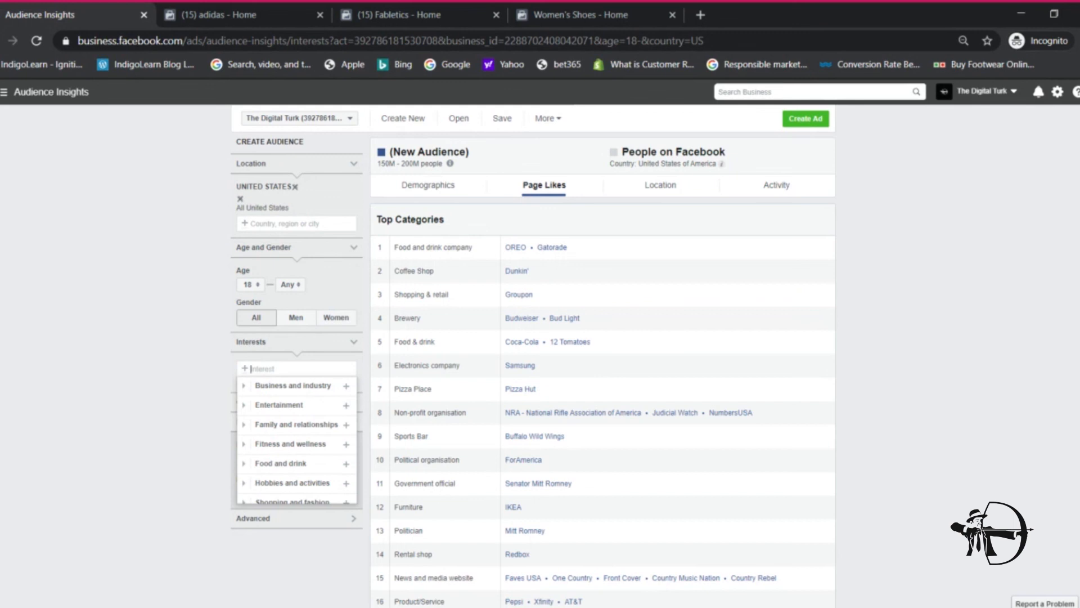
pyautogui.write('hm')
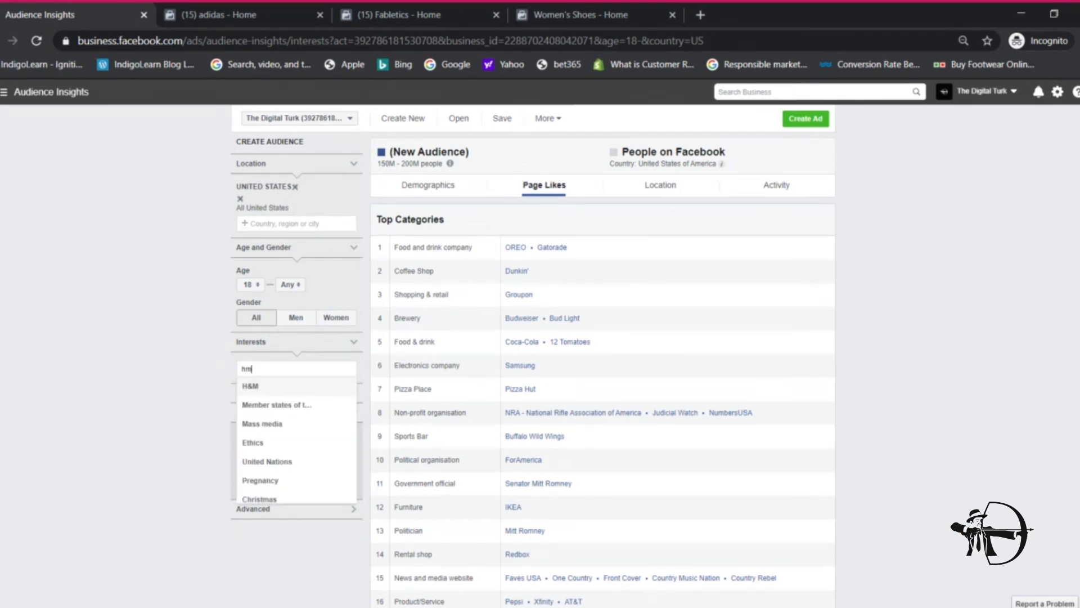
pyautogui.press('Return')
pyautogui.click(162, 311)
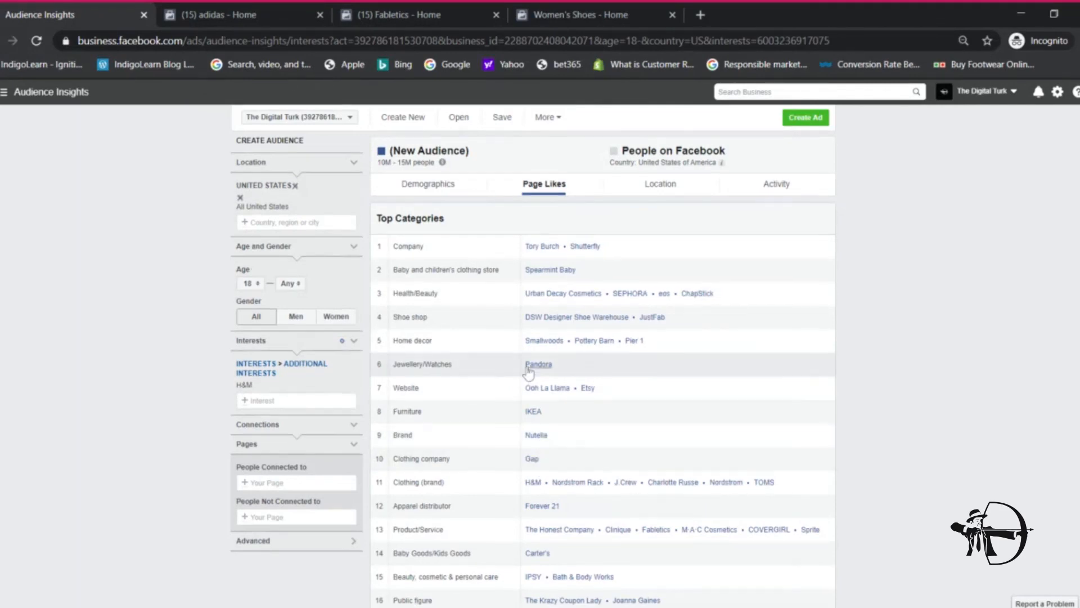
# Step: Examine the H&M audience's full list of top categories and the relevance and affinity of its liked pages
pyautogui.scroll(-1, 529, 394)
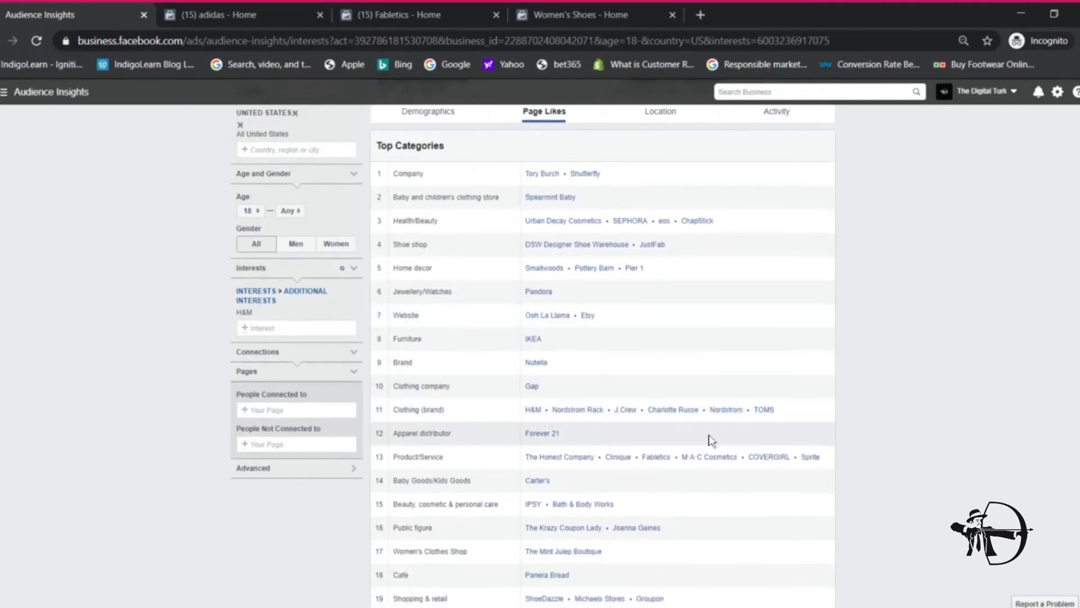
pyautogui.scroll(-3, 713, 400)
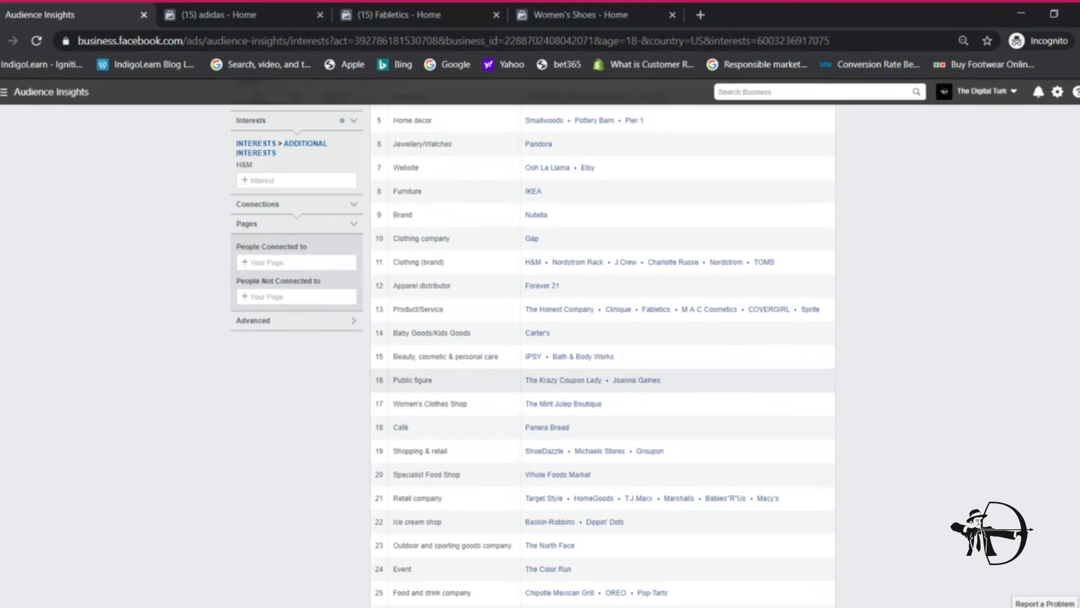
pyautogui.scroll(-3, 597, 394)
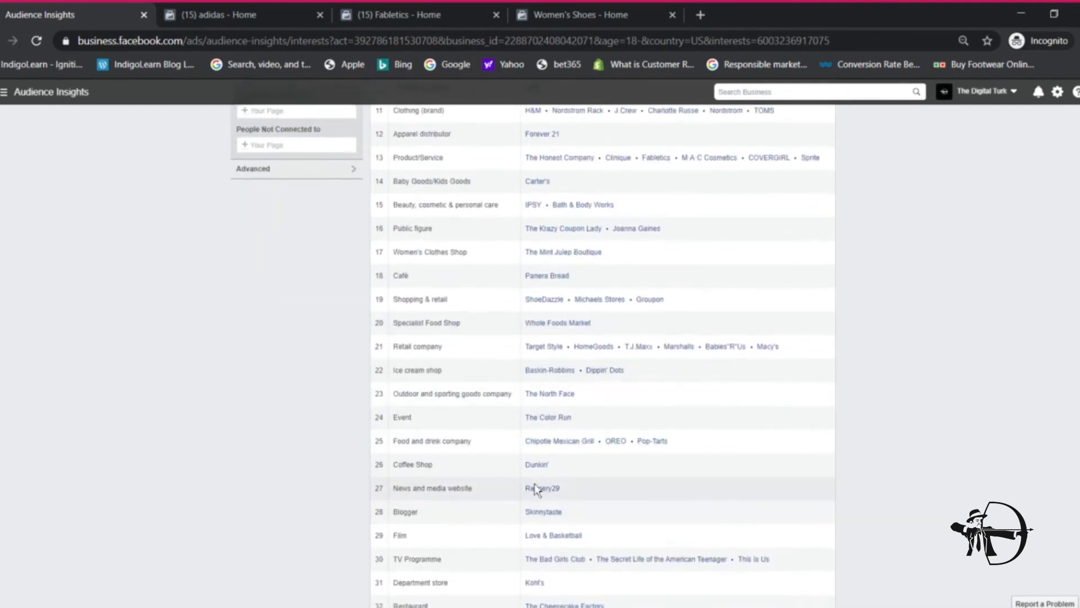
pyautogui.scroll(-5, 535, 490)
pyautogui.scroll(-4, 535, 489)
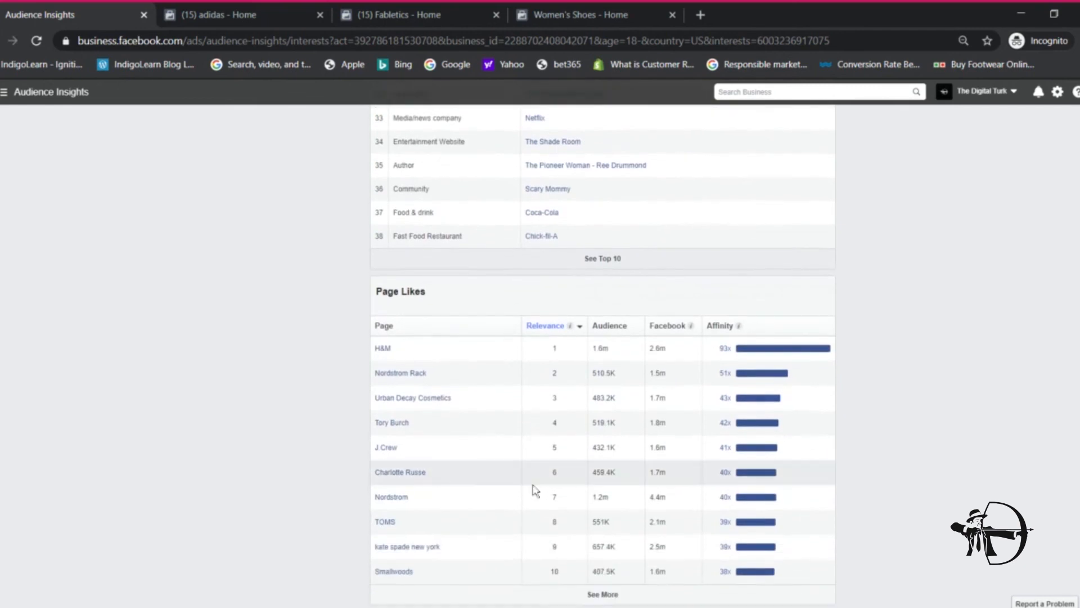
pyautogui.scroll(8, 434, 167)
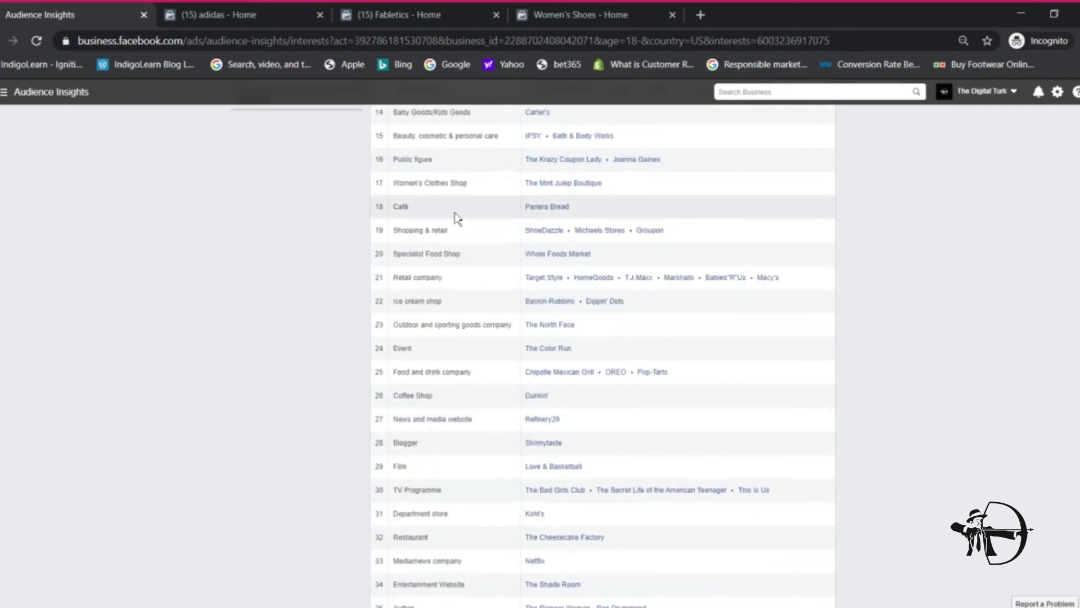
pyautogui.scroll(-5, 458, 225)
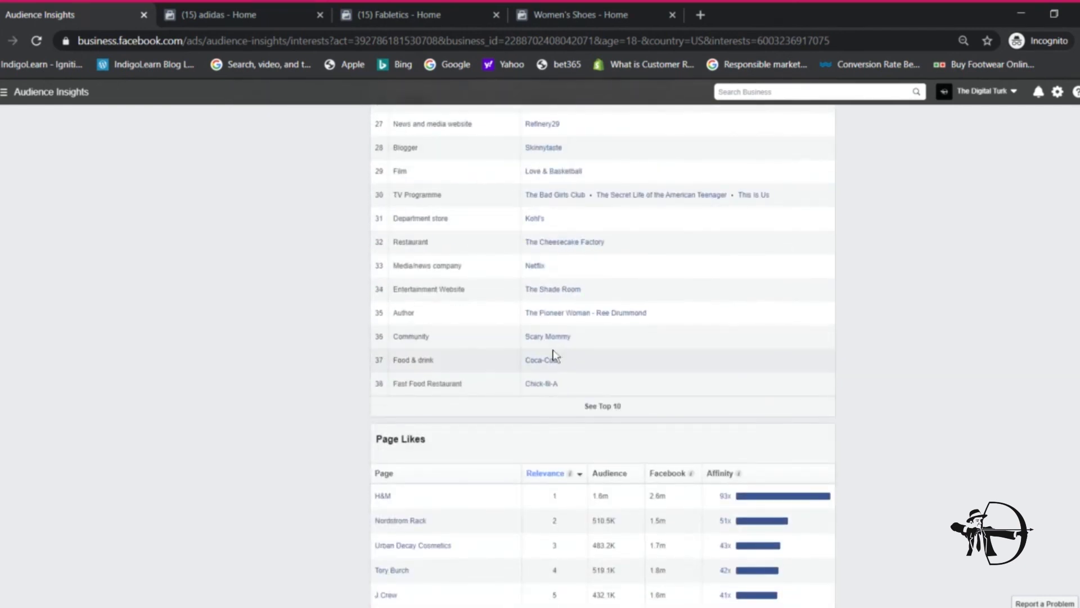
# Step: Close the adidas, Fabletics and Women's Shoes browser tabs, leaving only the Audience Insights page open
pyautogui.scroll(-3, 549, 366)
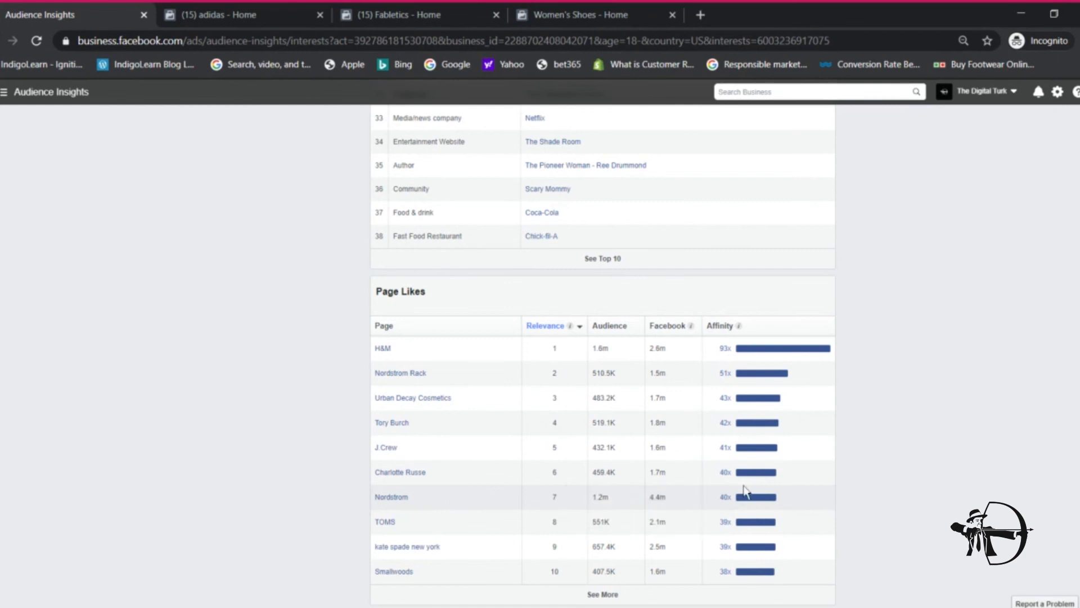
pyautogui.scroll(15, 426, 374)
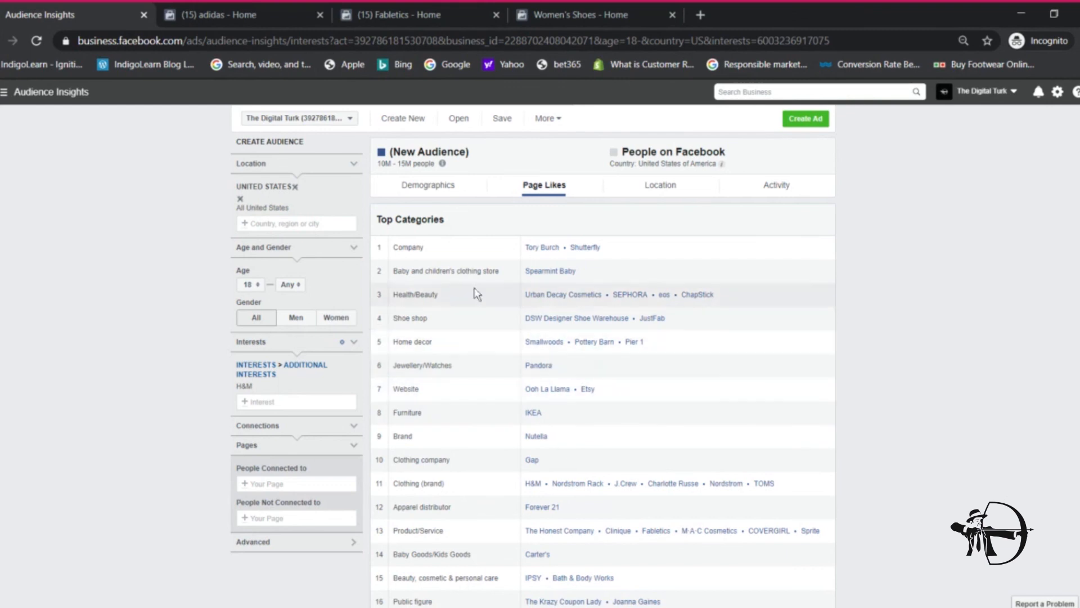
pyautogui.click(321, 16)
pyautogui.click(321, 16)
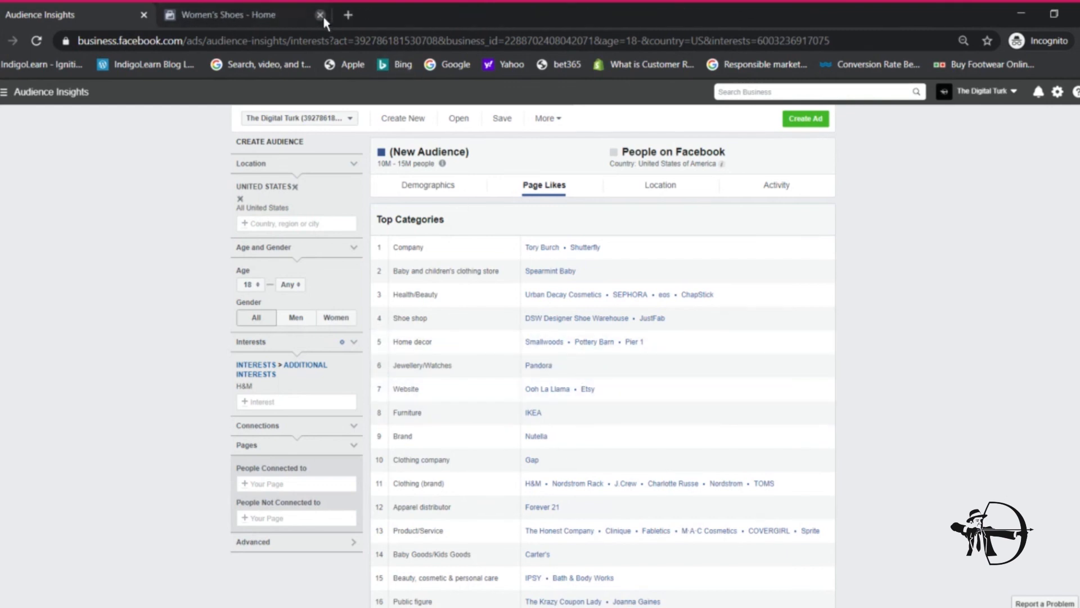
pyautogui.click(320, 15)
pyautogui.scroll(-4, 407, 265)
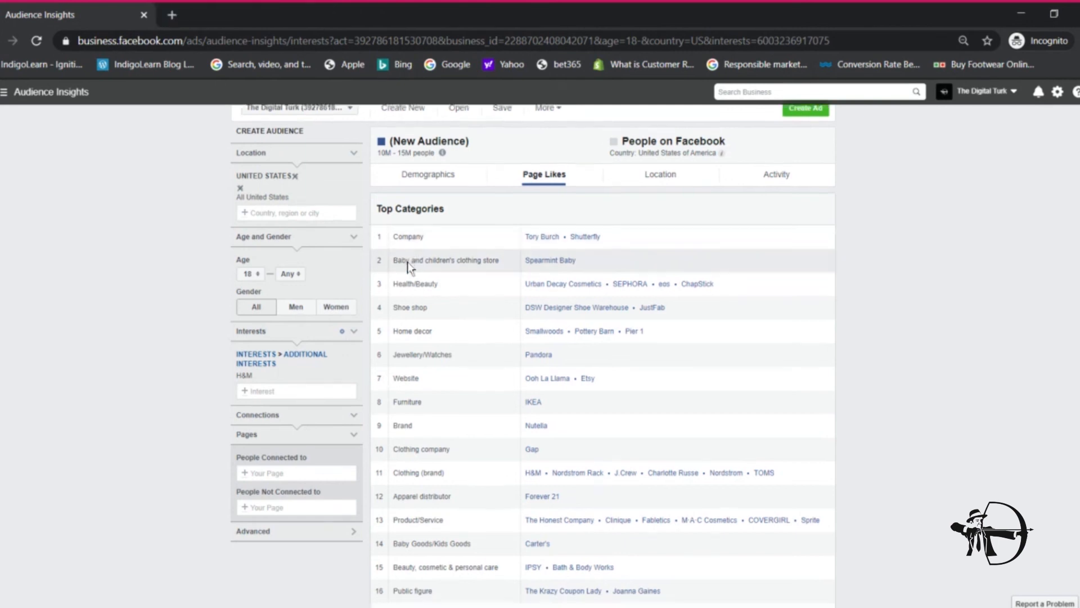
pyautogui.scroll(4, 352, 328)
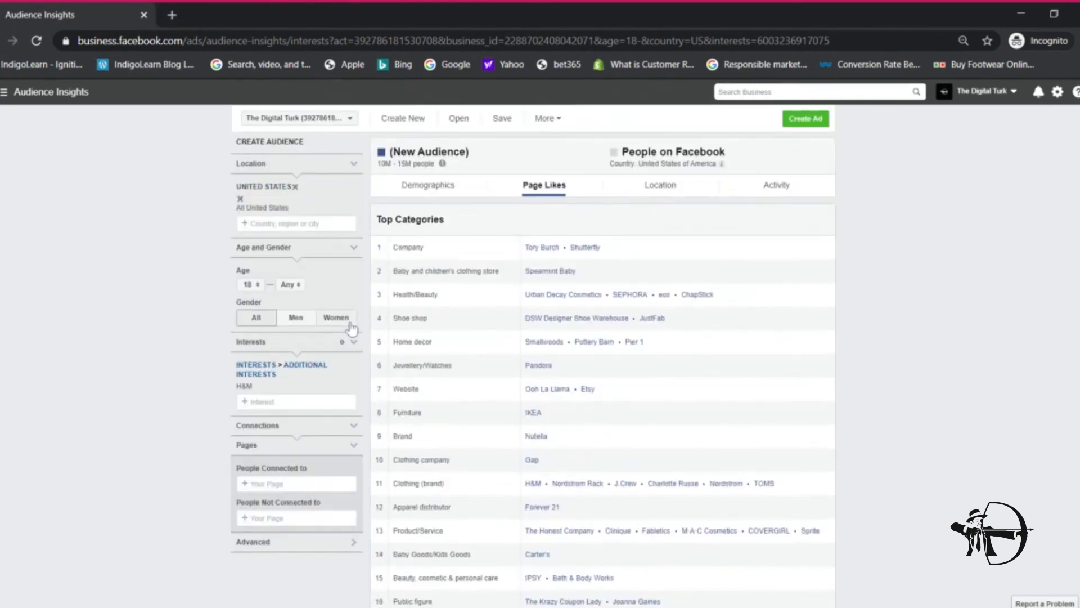
pyautogui.scroll(-3, 352, 328)
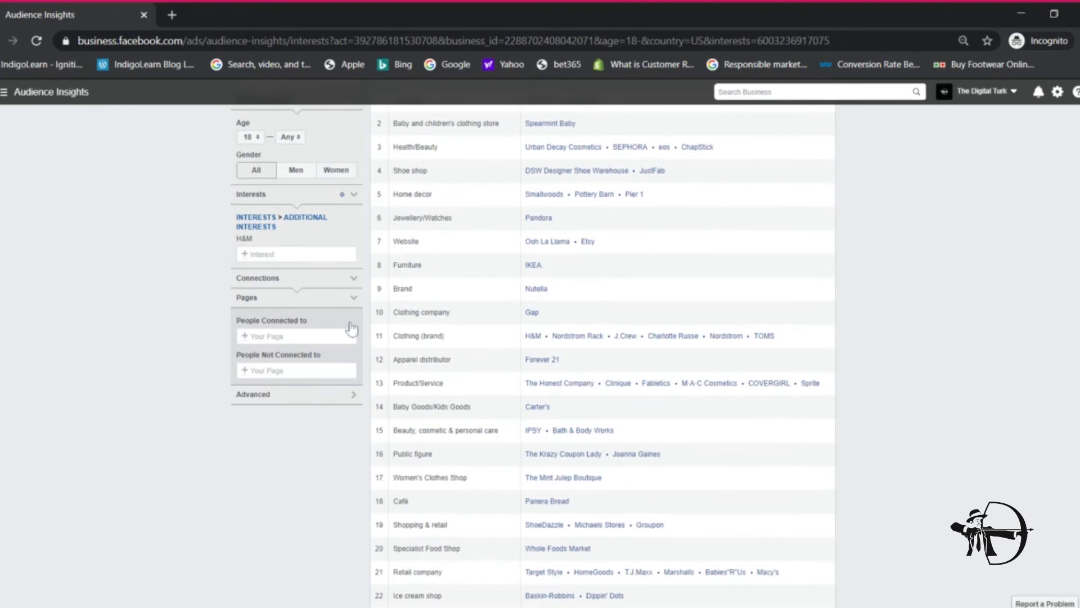
pyautogui.scroll(3, 351, 328)
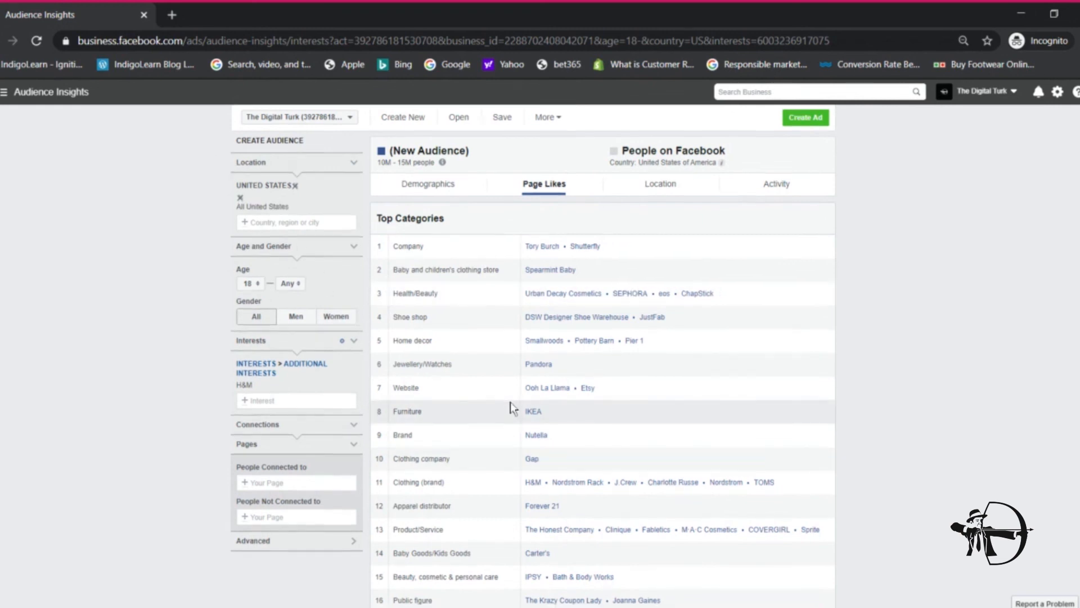
pyautogui.scroll(-4, 511, 401)
pyautogui.scroll(4, 496, 392)
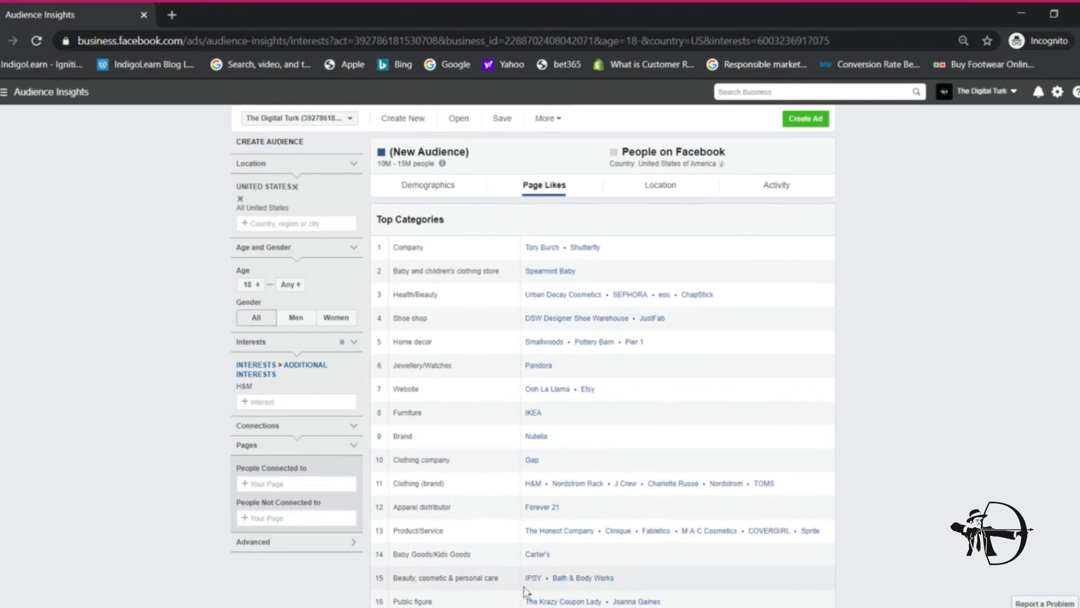